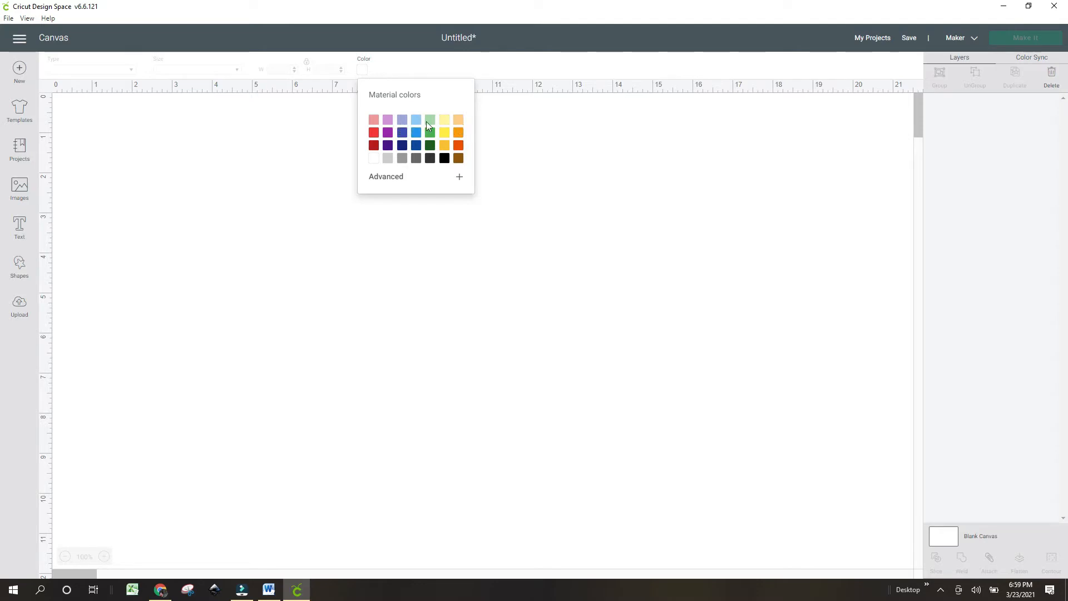
# Set the blank canvas color to light orange.
pyautogui.click(458, 119)
pyautogui.click(368, 254)
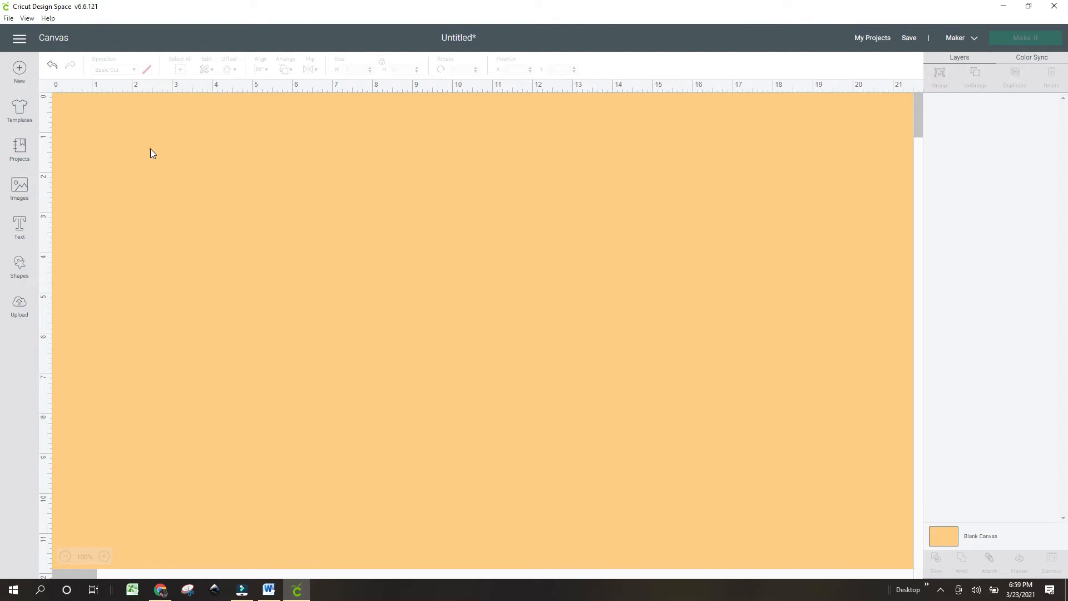
# Insert a text object on the canvas and set its font to Engravers MT.
pyautogui.click(17, 231)
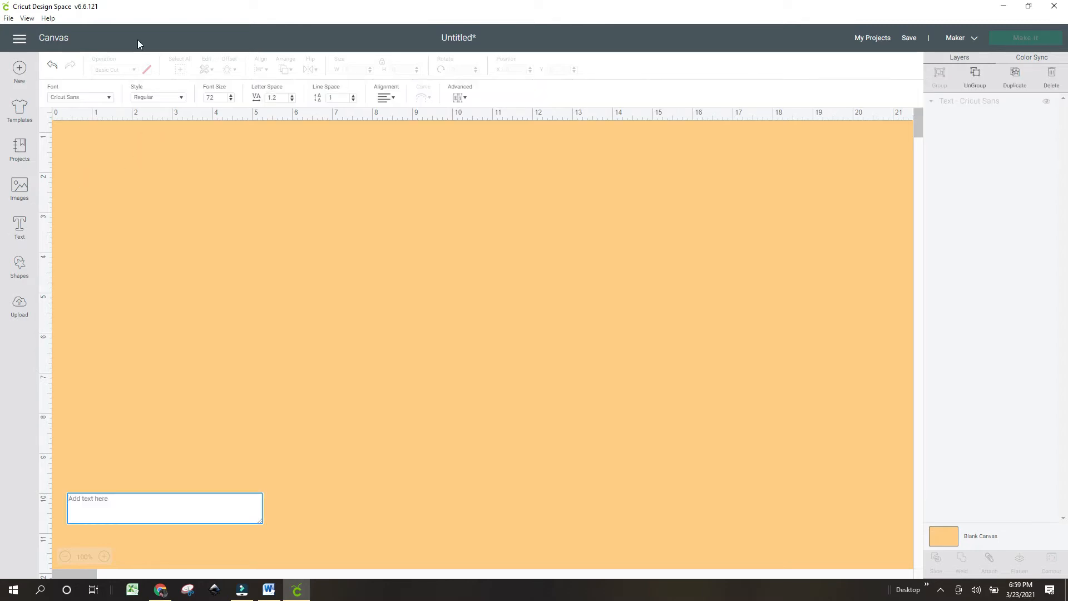
pyautogui.click(108, 98)
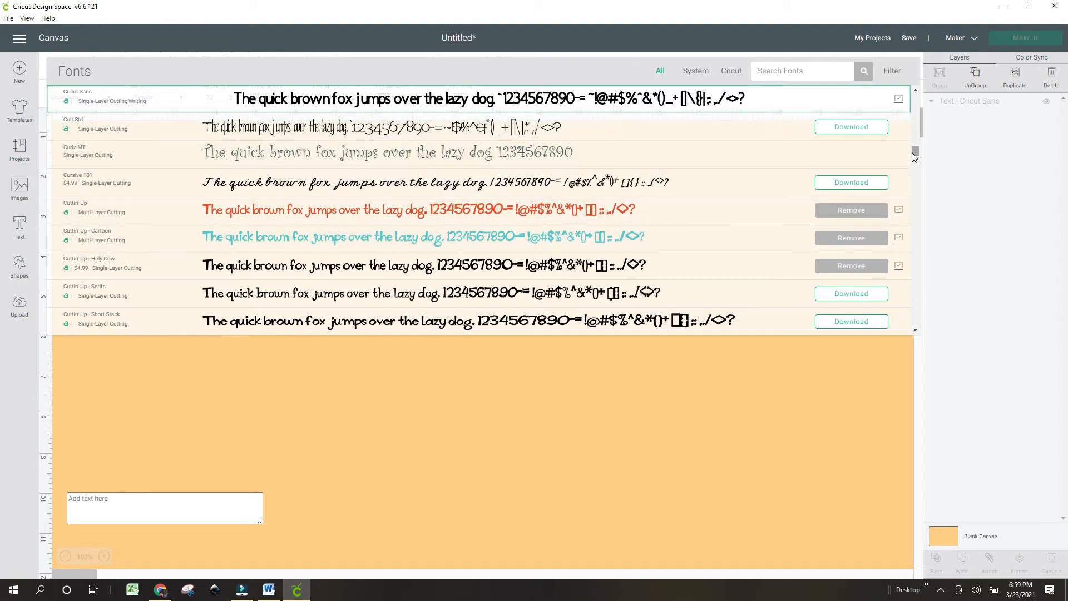
pyautogui.moveTo(914, 151); pyautogui.dragTo(917, 158)
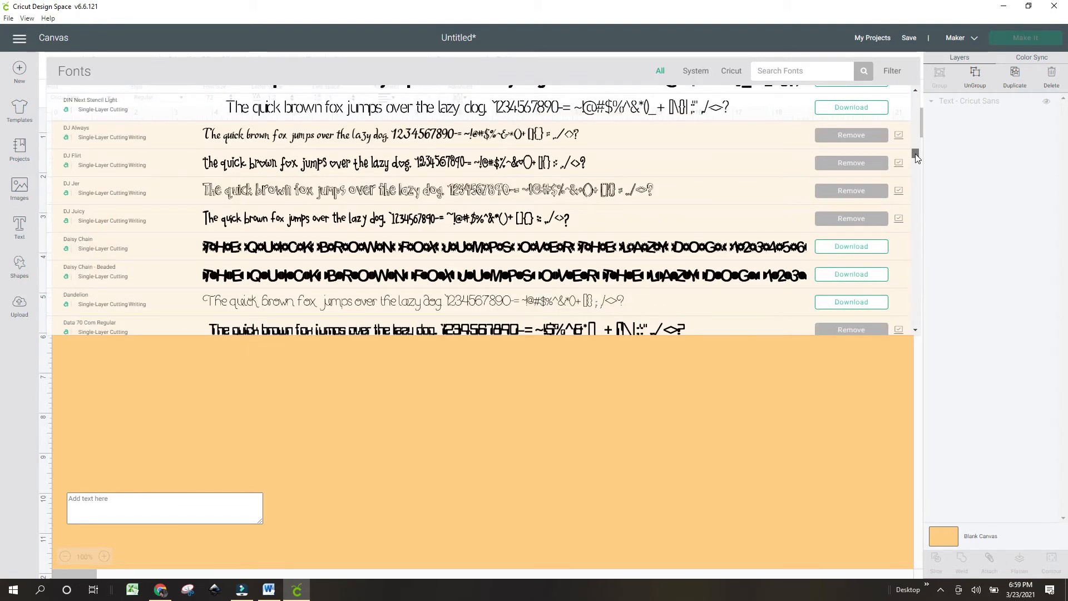
pyautogui.moveTo(917, 158); pyautogui.dragTo(917, 165)
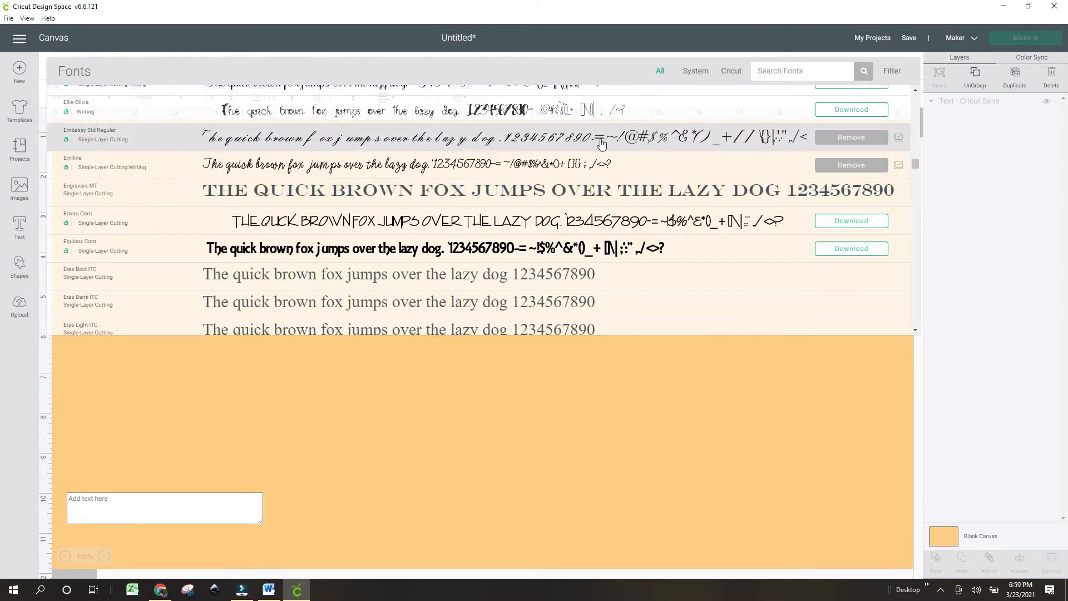
pyautogui.click(449, 203)
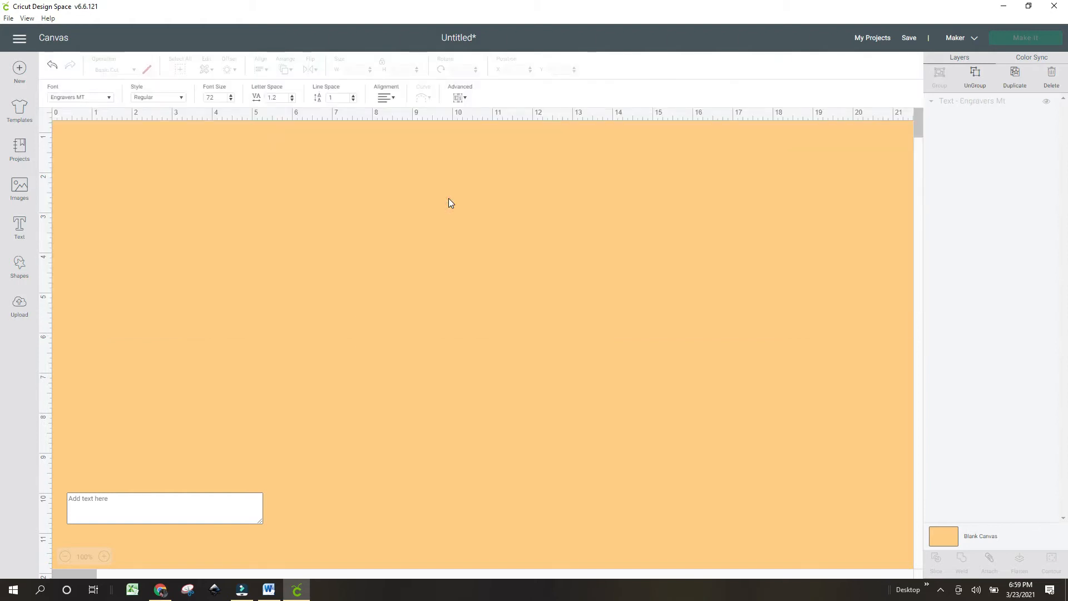
# Enter a first name as the text and move it near the canvas center, at about X 6.2, Y 5.8.
pyautogui.click(139, 513)
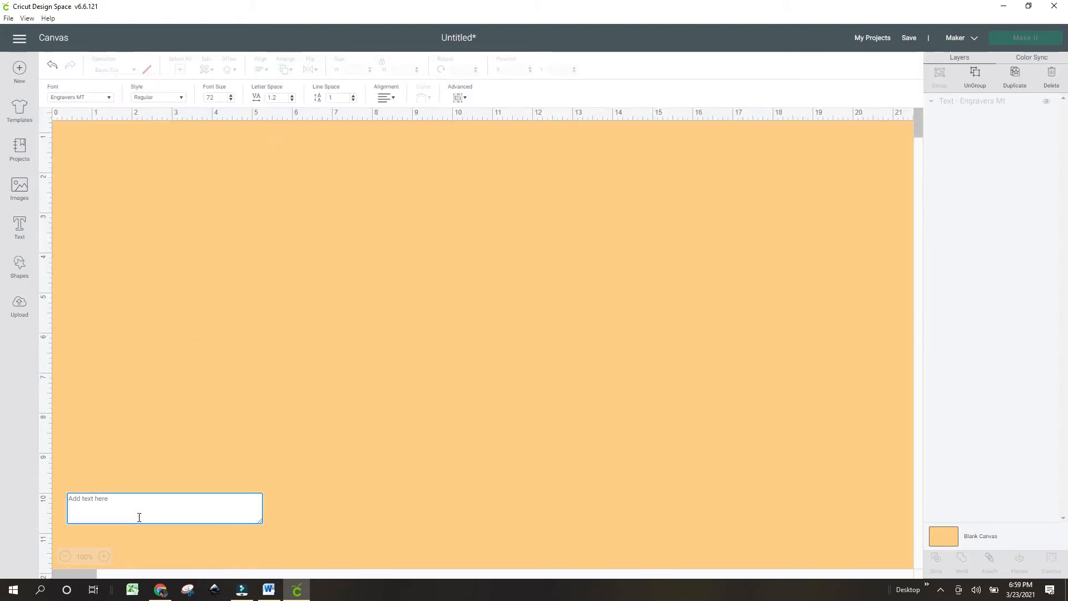
pyautogui.write('Kimberly')
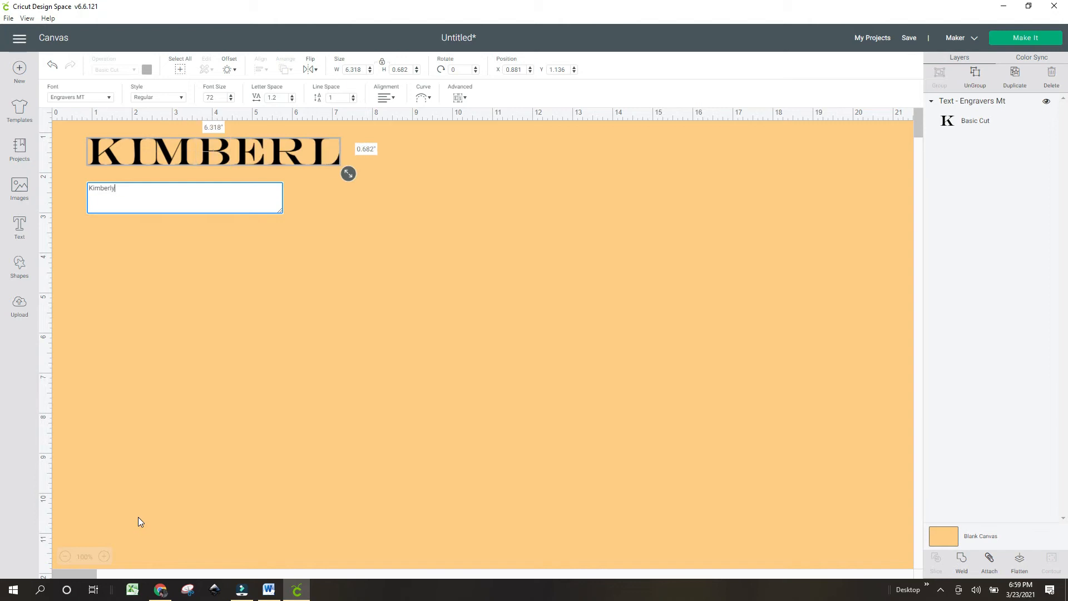
pyautogui.click(259, 378)
pyautogui.moveTo(240, 156); pyautogui.dragTo(451, 343)
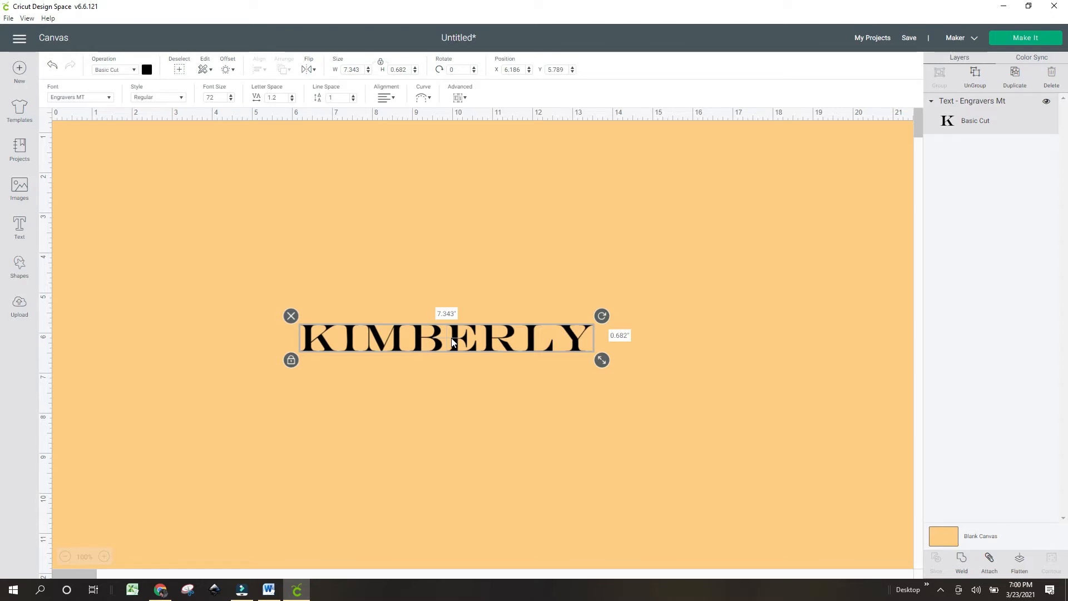
pyautogui.click(545, 262)
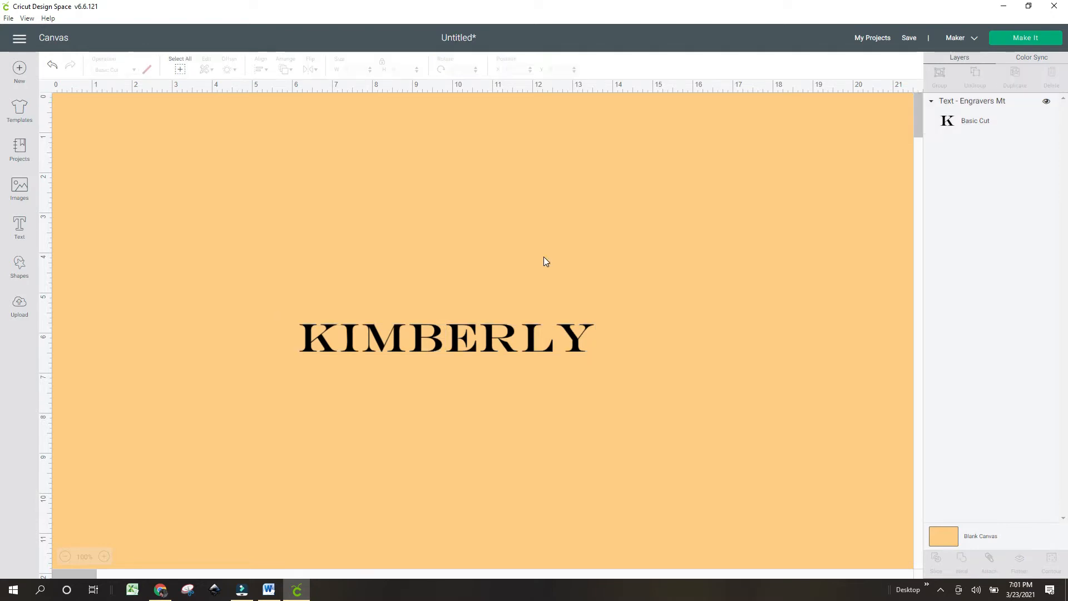
# Try rounded, welded offsets on the name text at distances of -0.542, 0.125, 0.569 and 0.097 in.
pyautogui.click(495, 346)
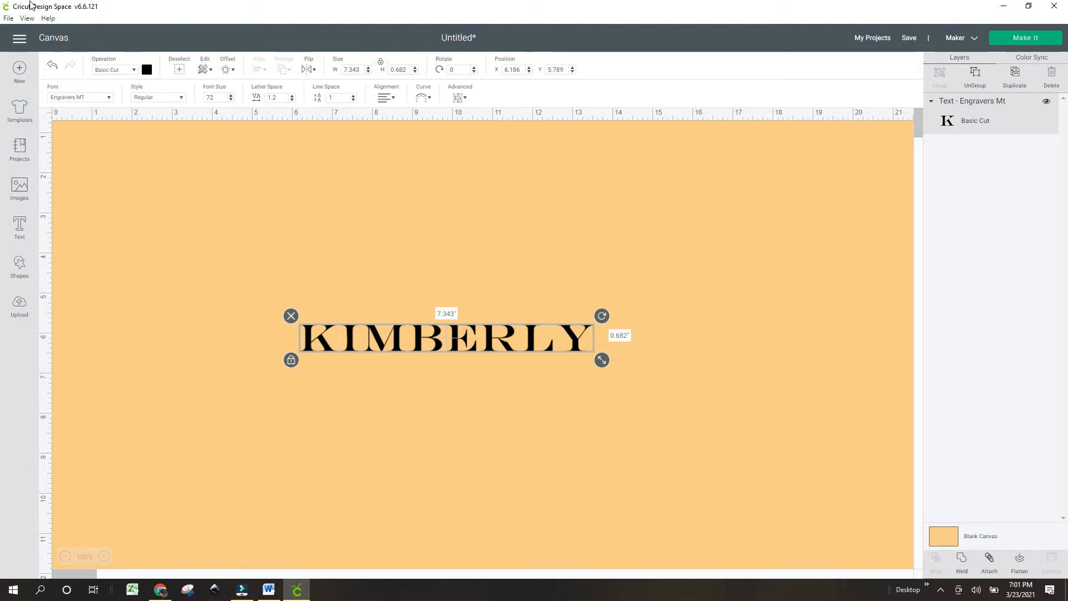
pyautogui.click(230, 69)
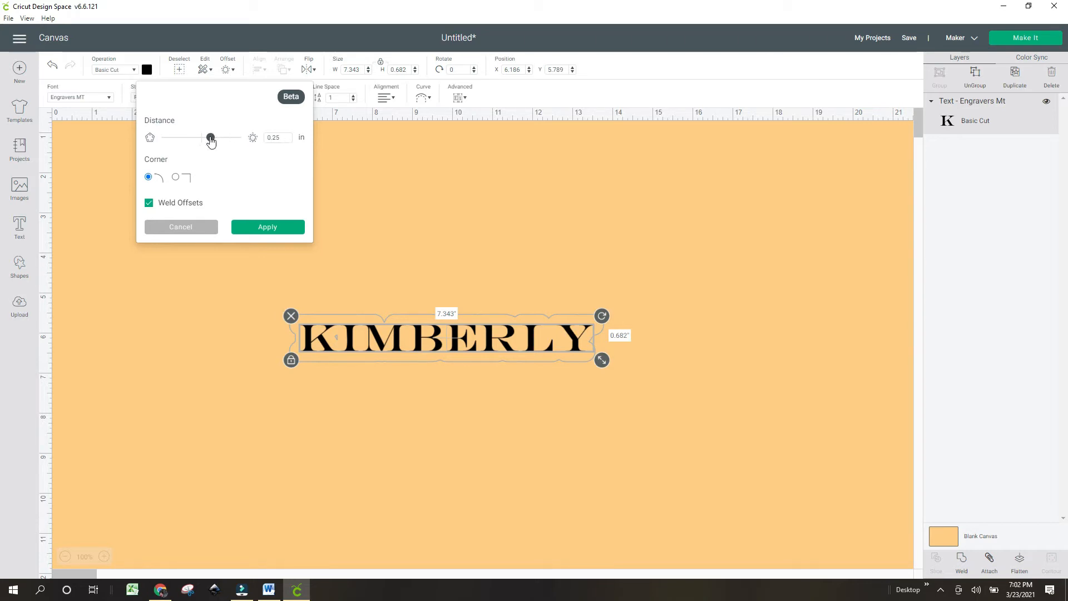
pyautogui.moveTo(211, 142); pyautogui.dragTo(183, 142)
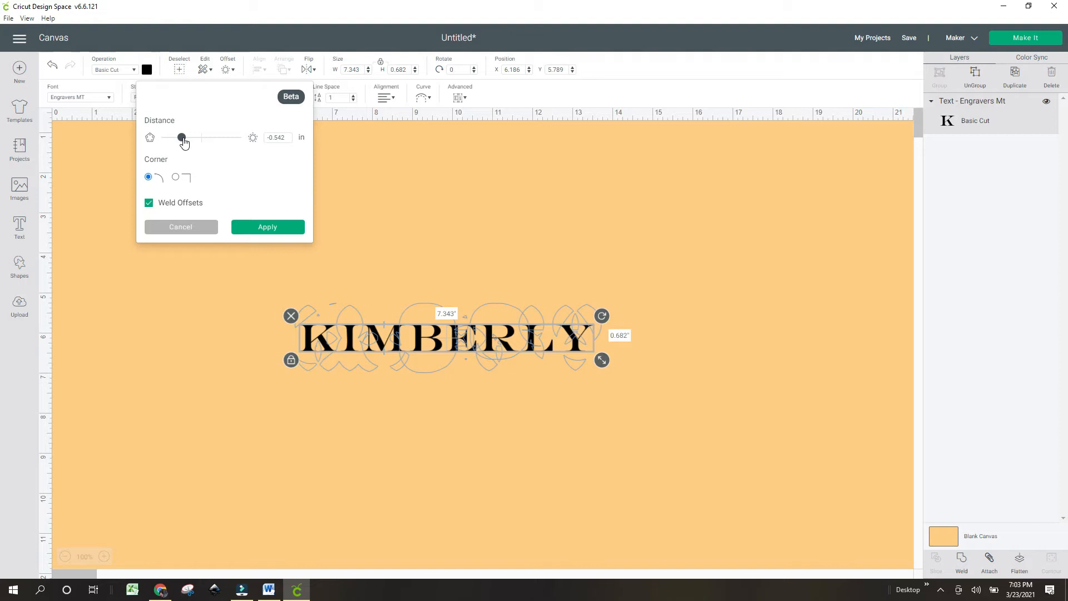
pyautogui.moveTo(184, 139); pyautogui.dragTo(206, 139)
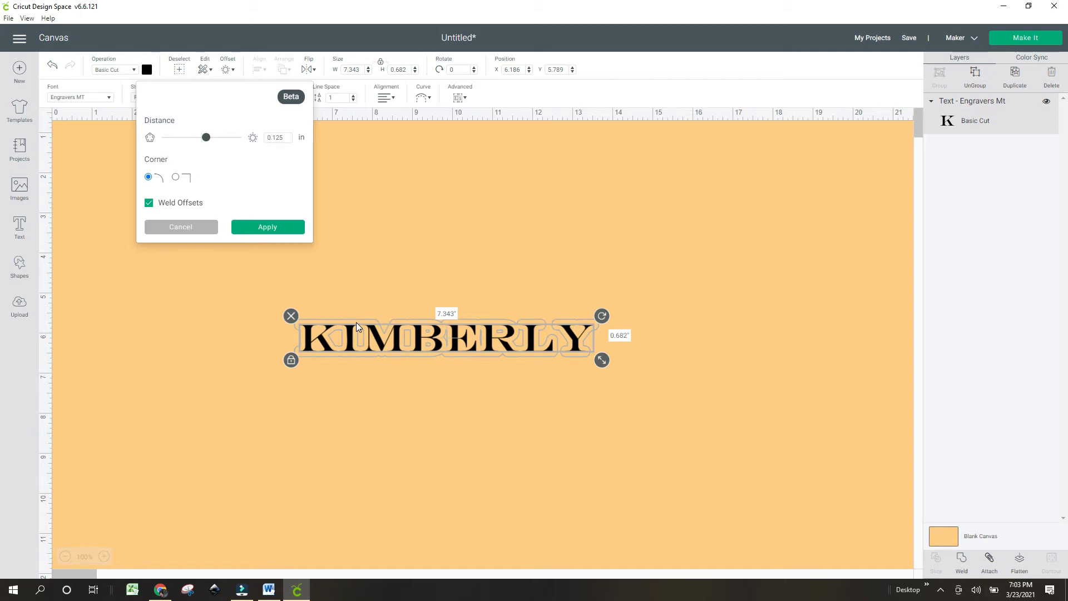
pyautogui.click(208, 139)
pyautogui.moveTo(210, 140); pyautogui.dragTo(222, 142)
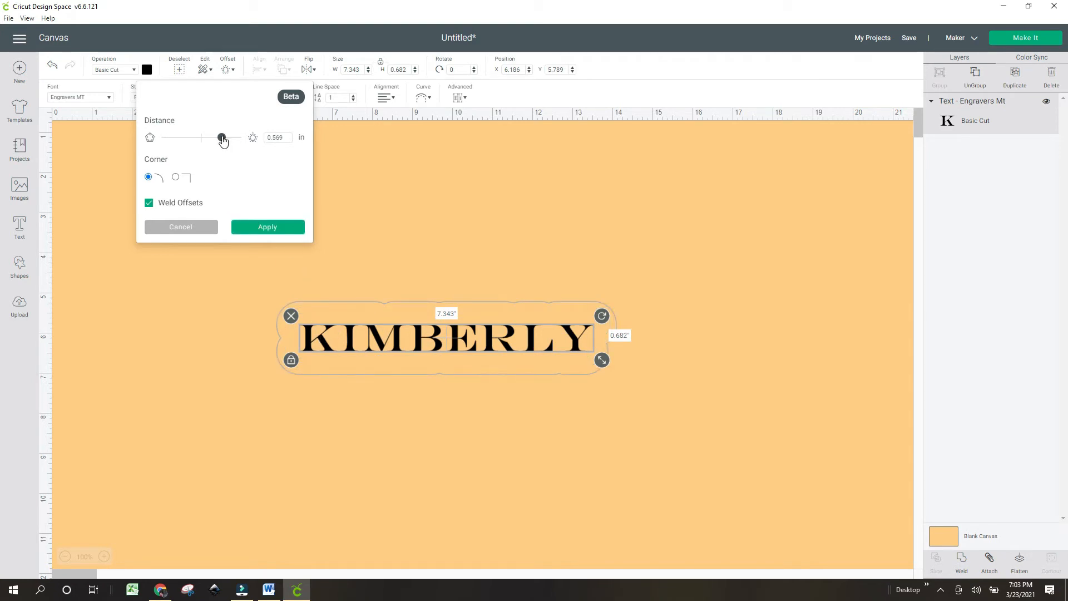
pyautogui.moveTo(223, 141); pyautogui.dragTo(205, 139)
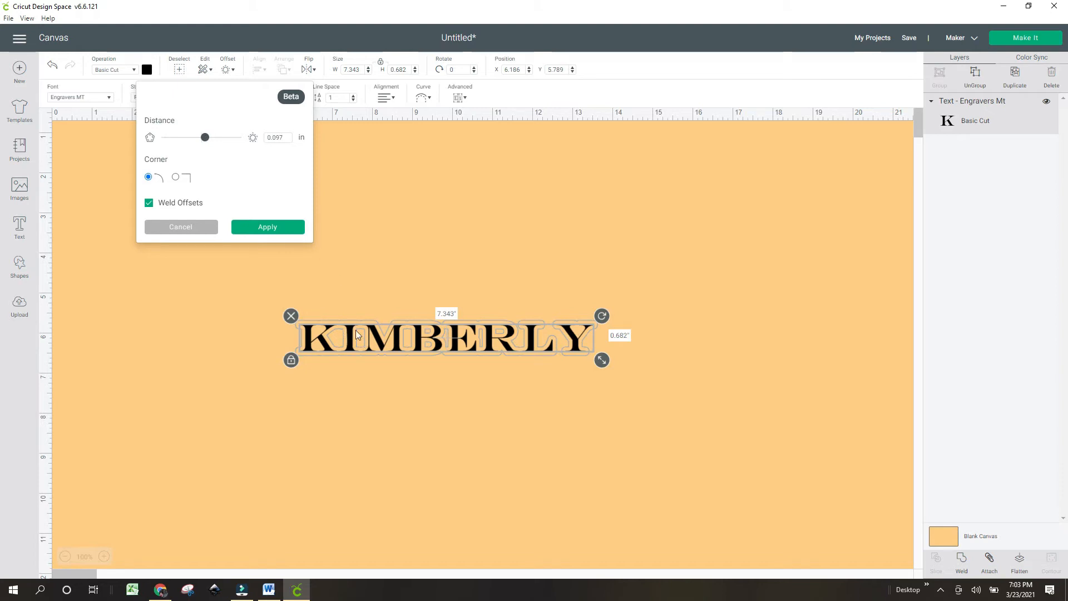
# Preview the name's offset at 0.278 in with square corners and again with rounded corners.
pyautogui.moveTo(205, 138)
pyautogui.mouseDown()
pyautogui.moveTo(224, 143)
pyautogui.moveTo(213, 142)
pyautogui.mouseUp()
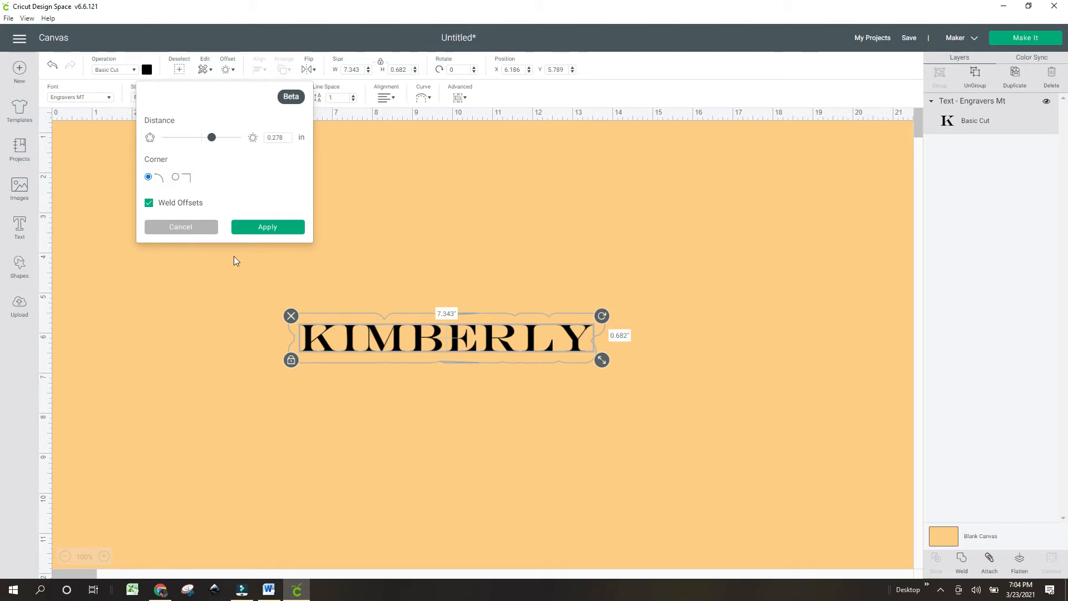
pyautogui.click(176, 177)
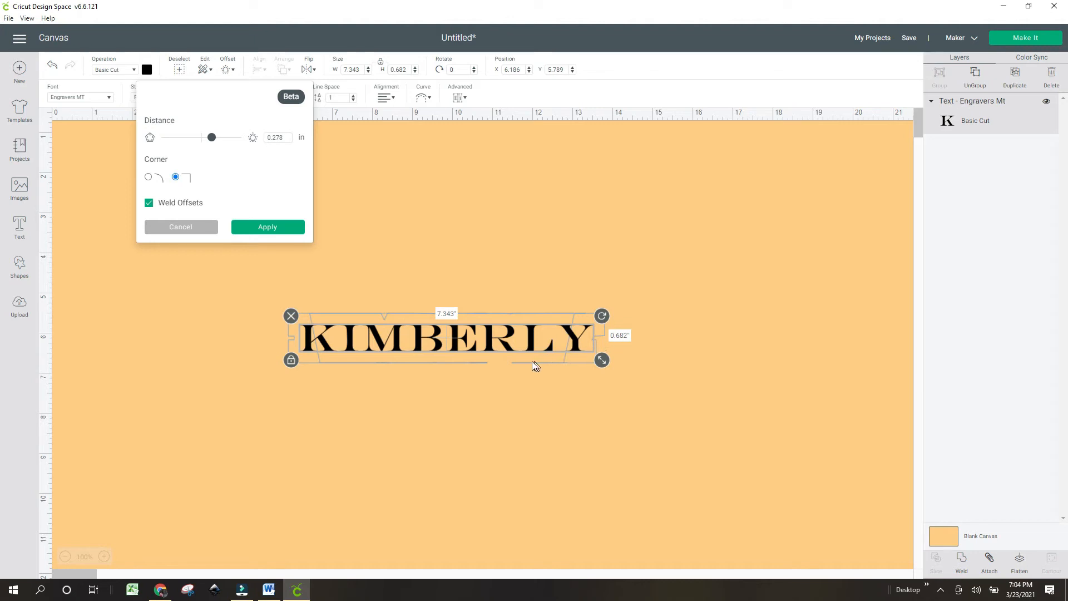
pyautogui.click(147, 177)
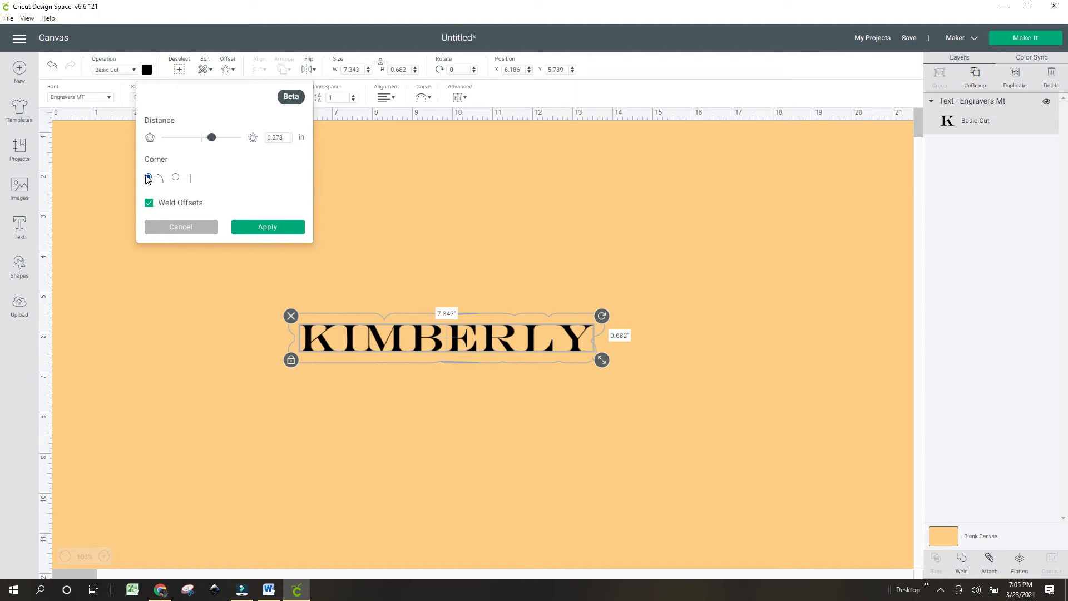
# Move the name text to the upper-right area of the canvas without applying the offset.
pyautogui.moveTo(373, 340); pyautogui.dragTo(668, 225)
pyautogui.click(413, 375)
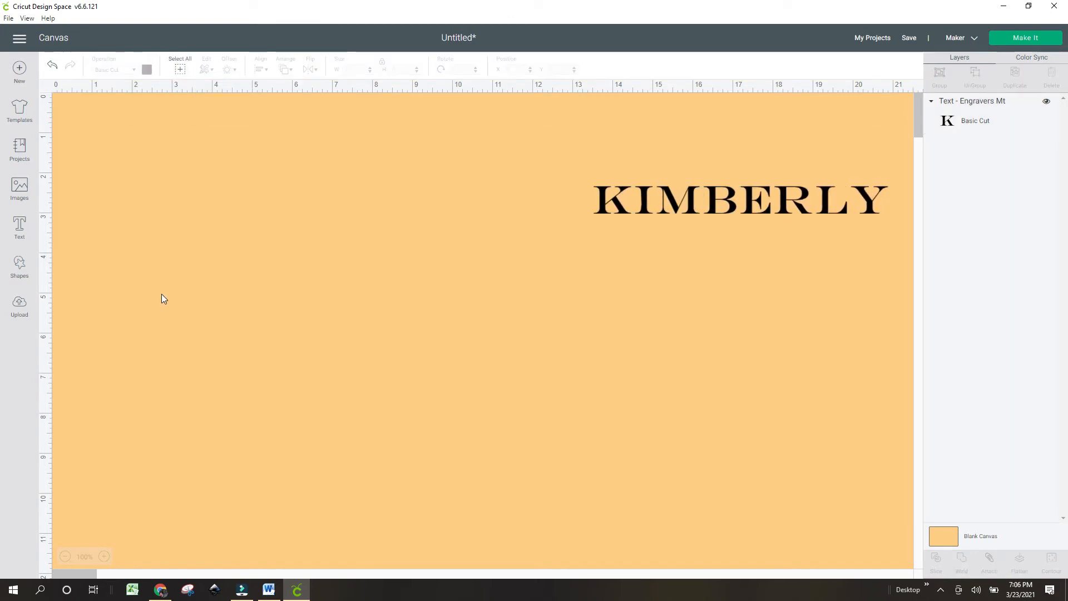
# Insert a star shape and move it to about X 4.6, Y 3.9 on the canvas.
pyautogui.click(19, 265)
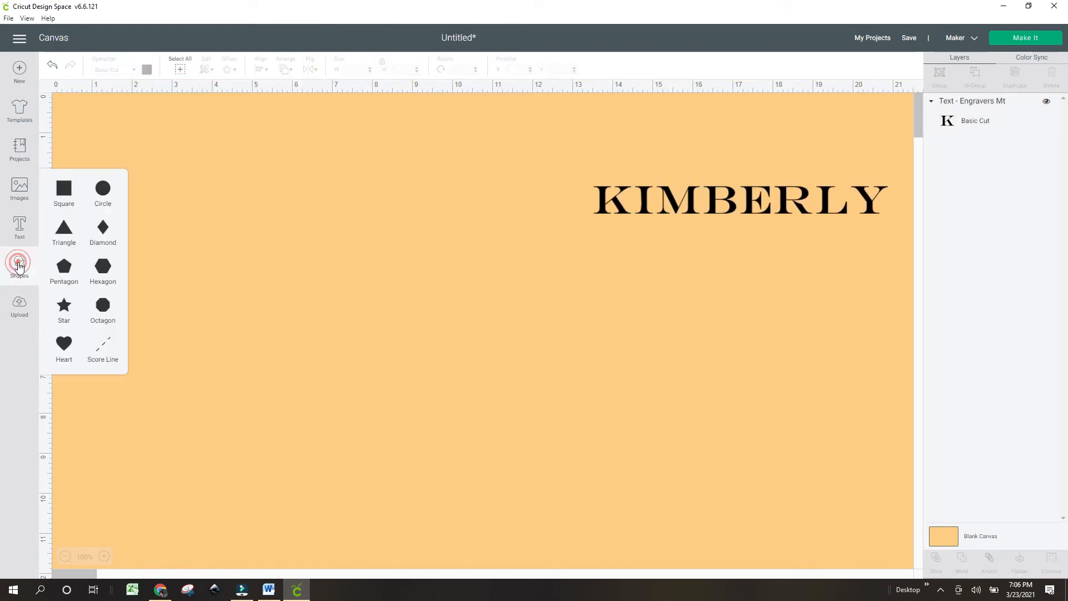
pyautogui.click(64, 310)
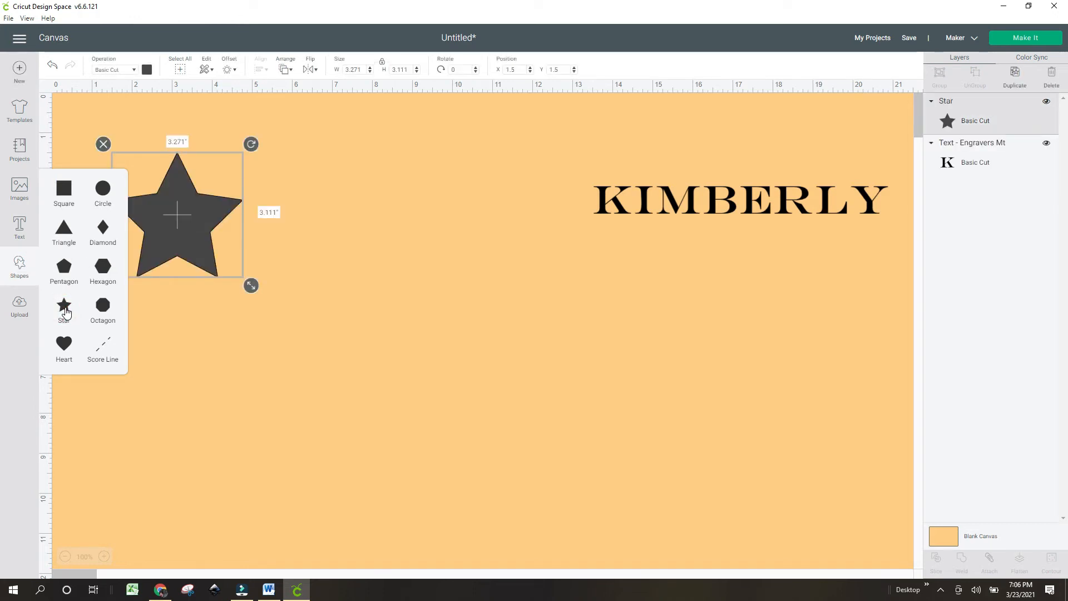
pyautogui.moveTo(156, 213); pyautogui.dragTo(280, 309)
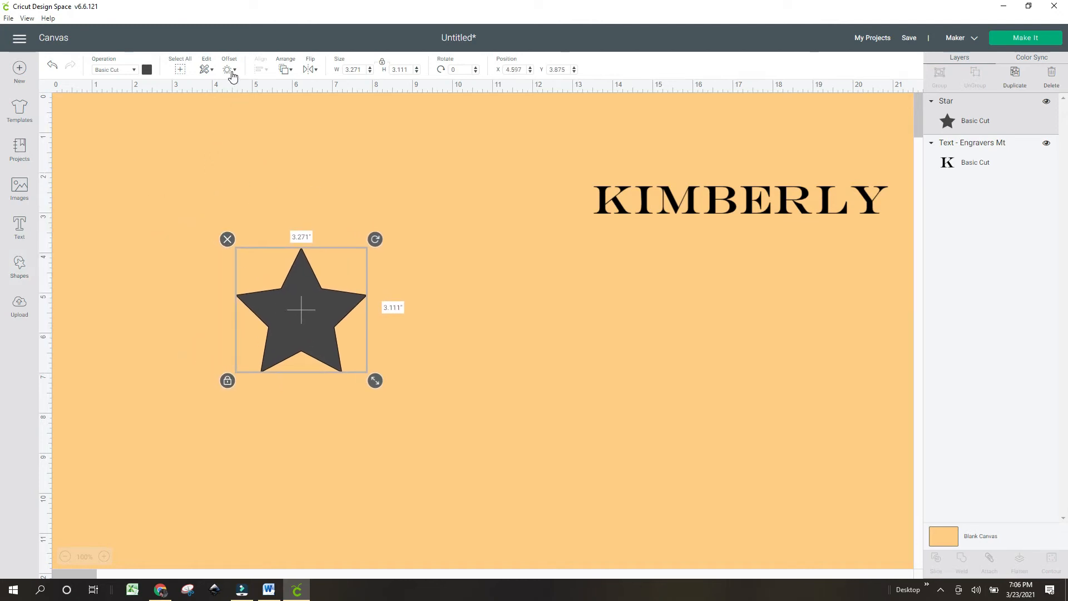
# Apply a rounded-corner offset of 0.347 in to the star.
pyautogui.click(229, 70)
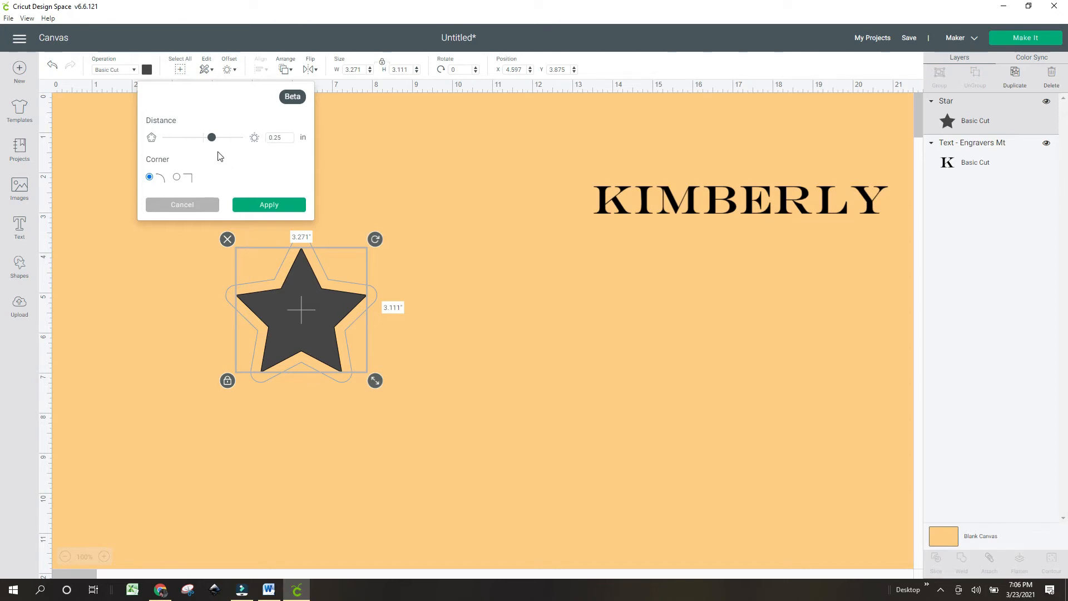
pyautogui.click(212, 138)
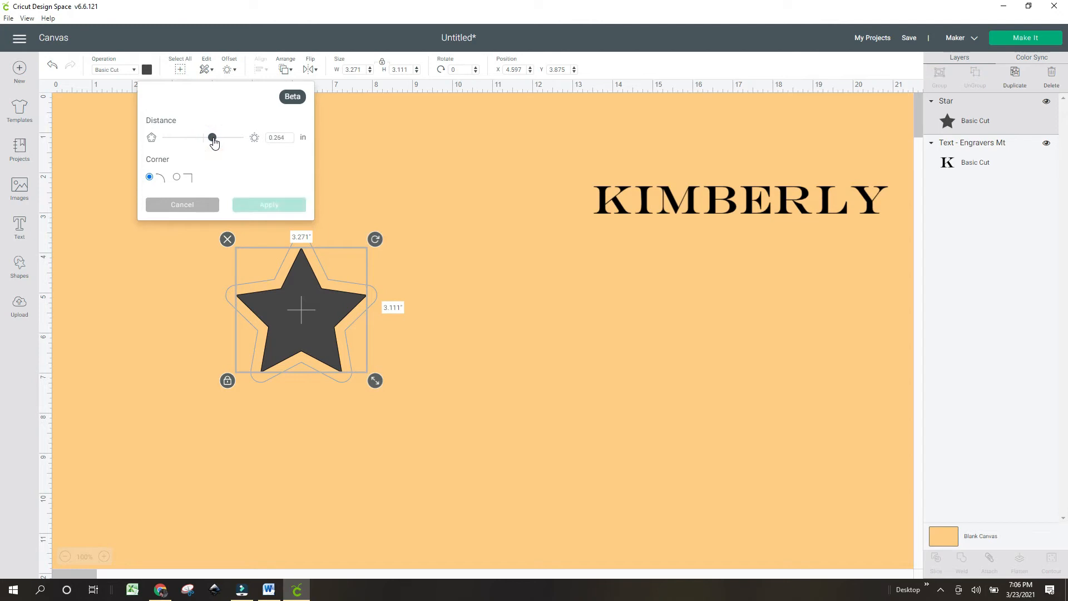
pyautogui.moveTo(215, 142); pyautogui.dragTo(216, 143)
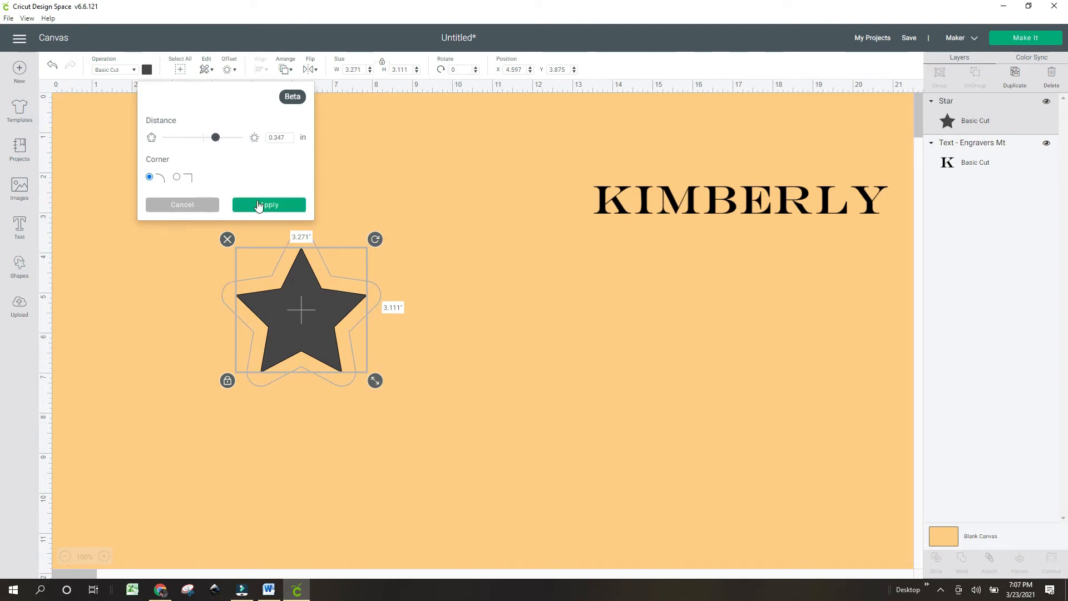
pyautogui.click(257, 205)
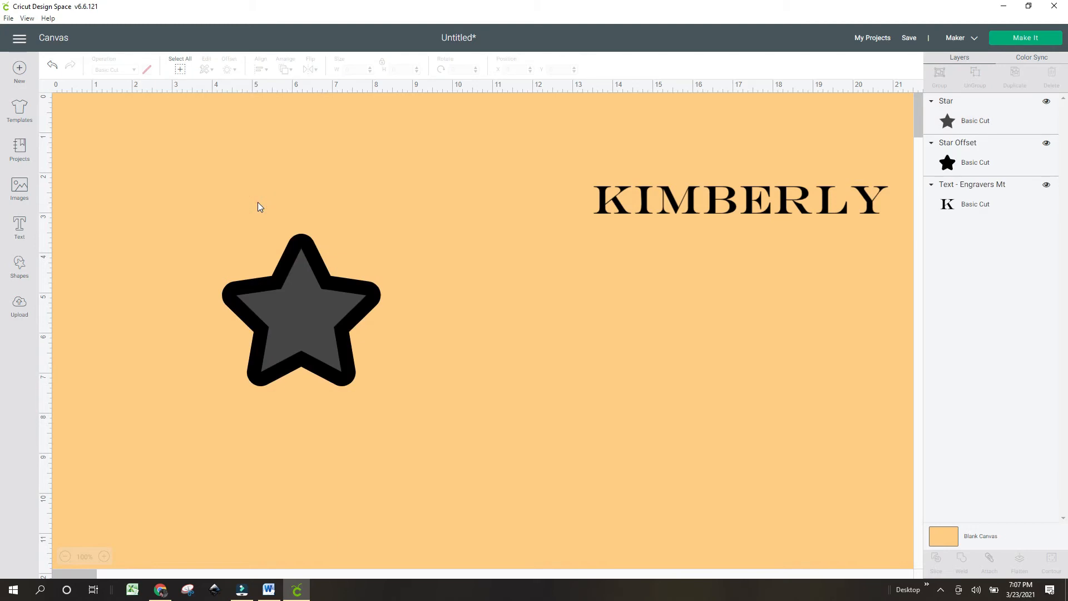
# Apply a second rounded offset of 0.347 in around the star's black offset.
pyautogui.click(305, 240)
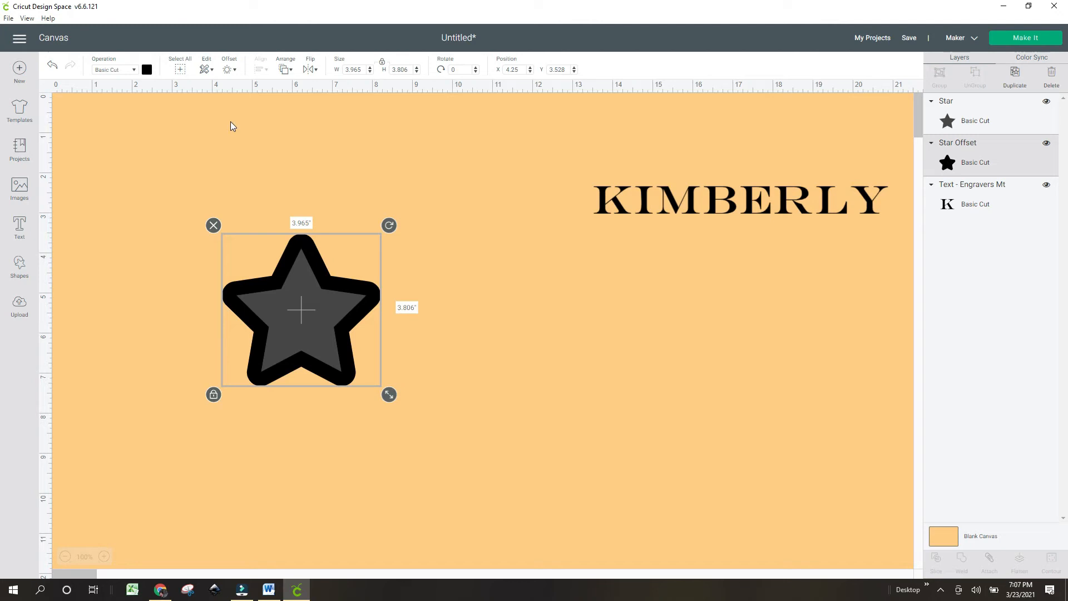
pyautogui.click(230, 70)
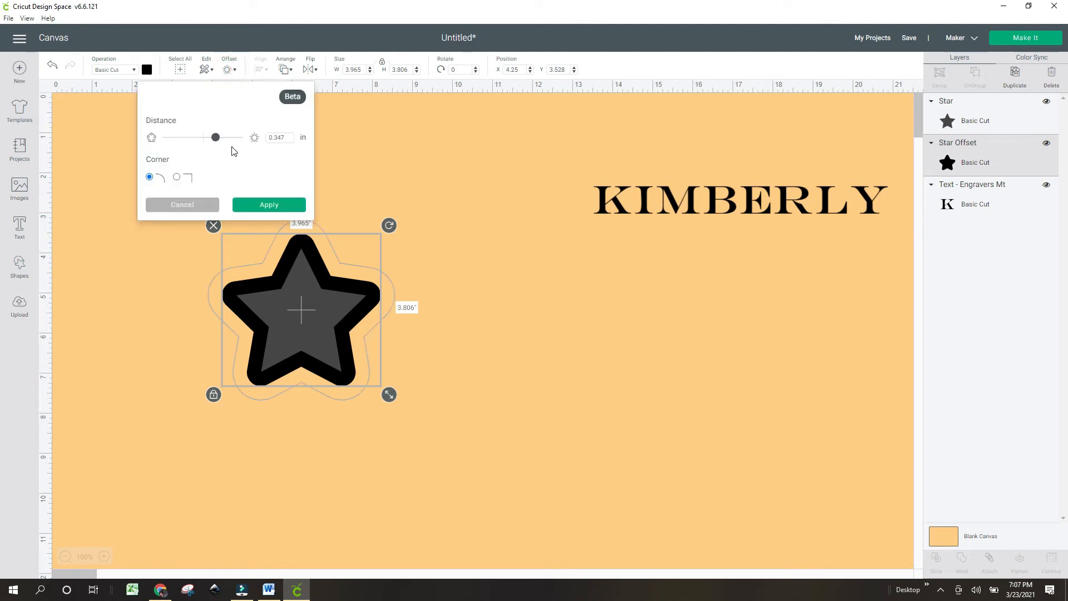
pyautogui.click(253, 206)
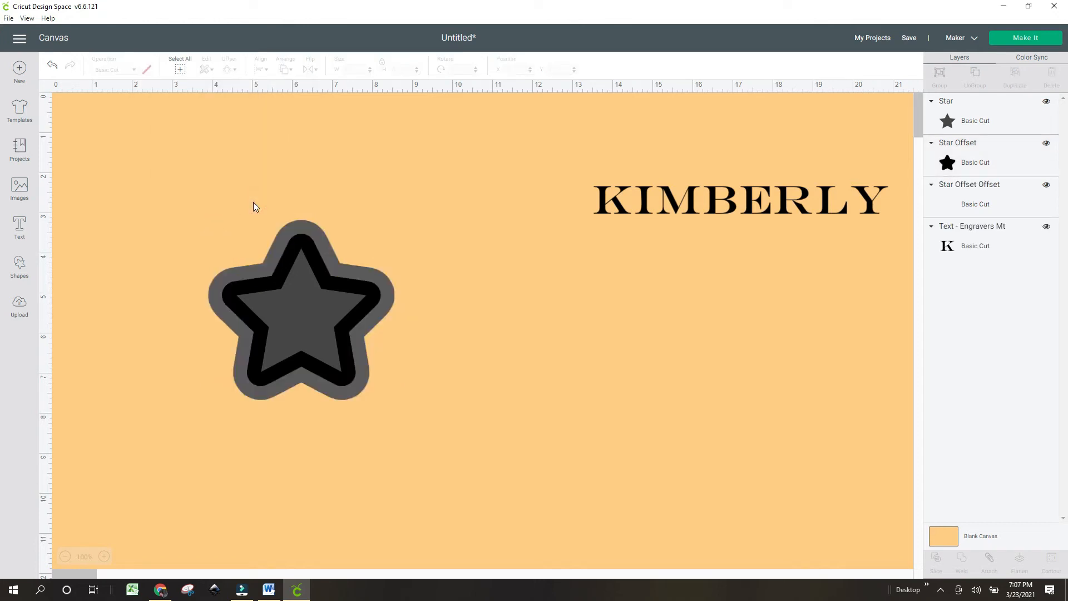
# Change the color of the star's inner offset to light purple.
pyautogui.click(303, 238)
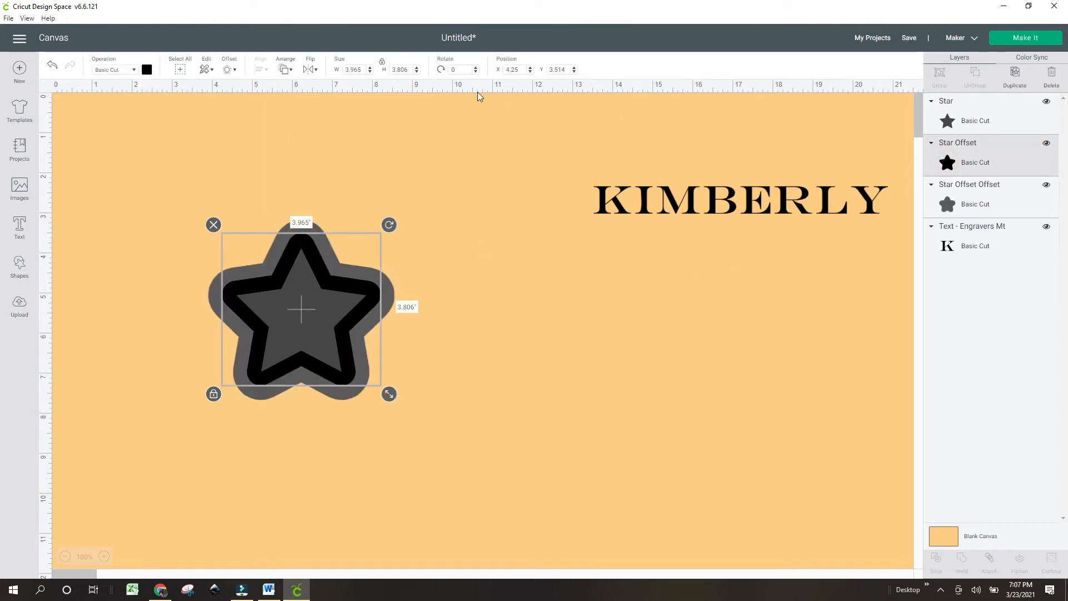
pyautogui.click(147, 69)
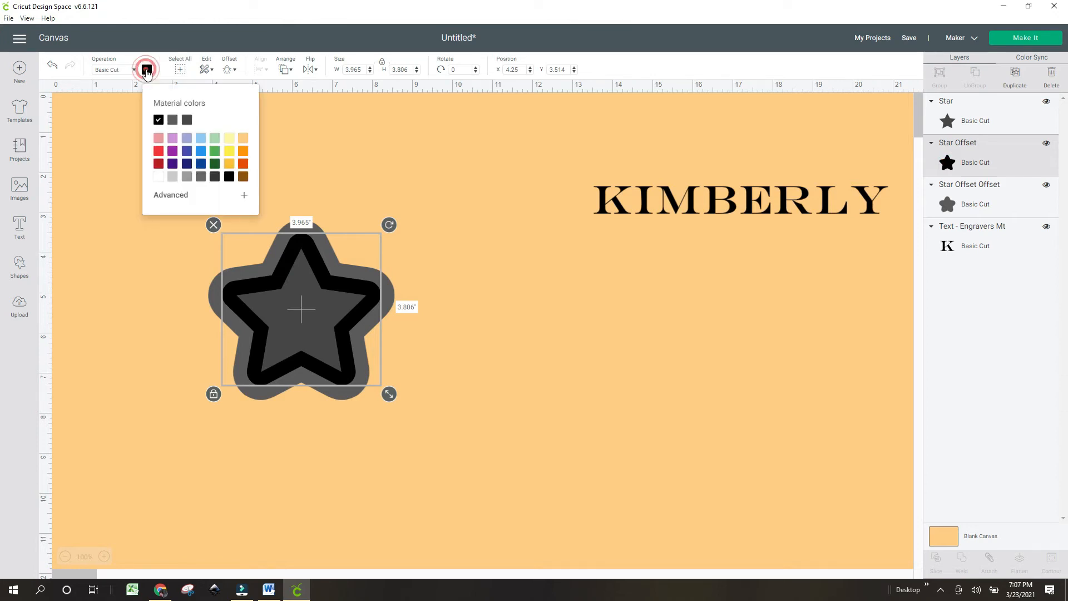
pyautogui.click(172, 139)
pyautogui.click(402, 169)
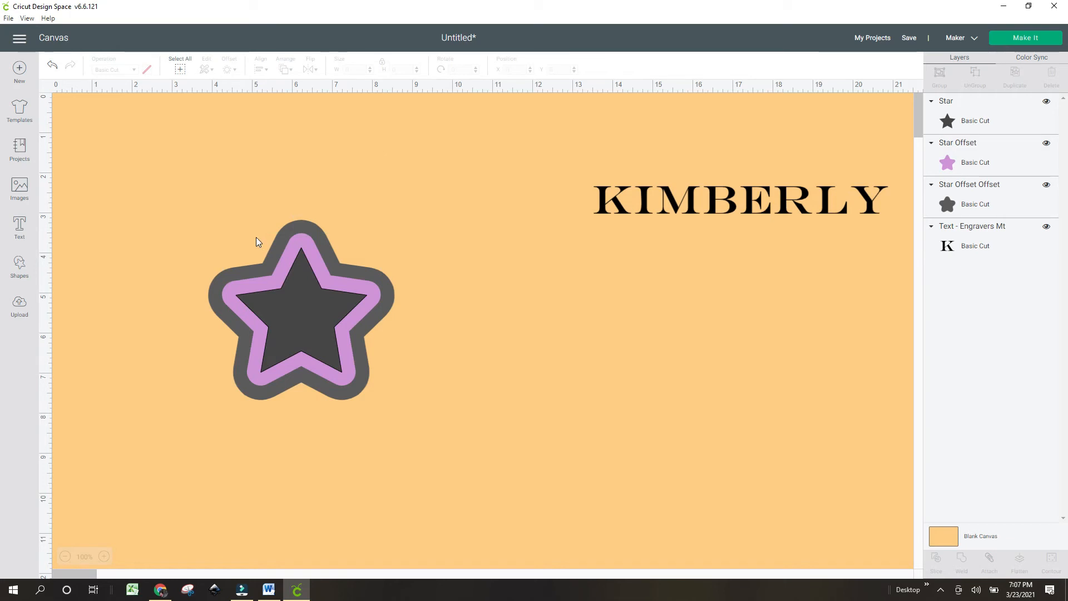
# Move the light purple offset star down and away from the stack, and delete the original star.
pyautogui.moveTo(256, 237); pyautogui.dragTo(348, 367)
pyautogui.click(285, 304)
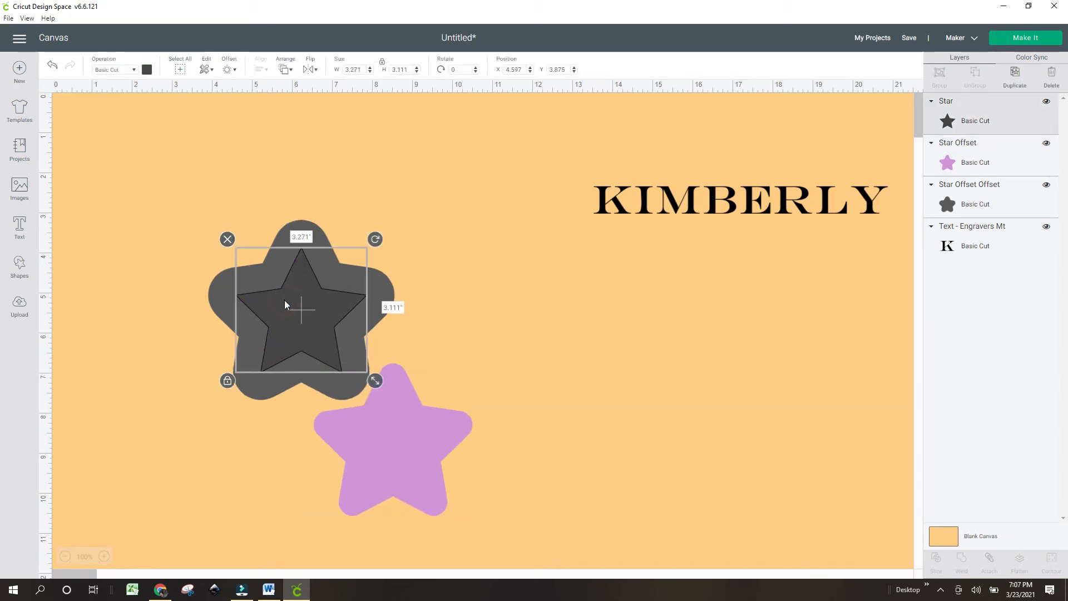
pyautogui.press('Delete')
# Delete the large black star offset and the light purple star offset, leaving only the name text.
pyautogui.click(253, 274)
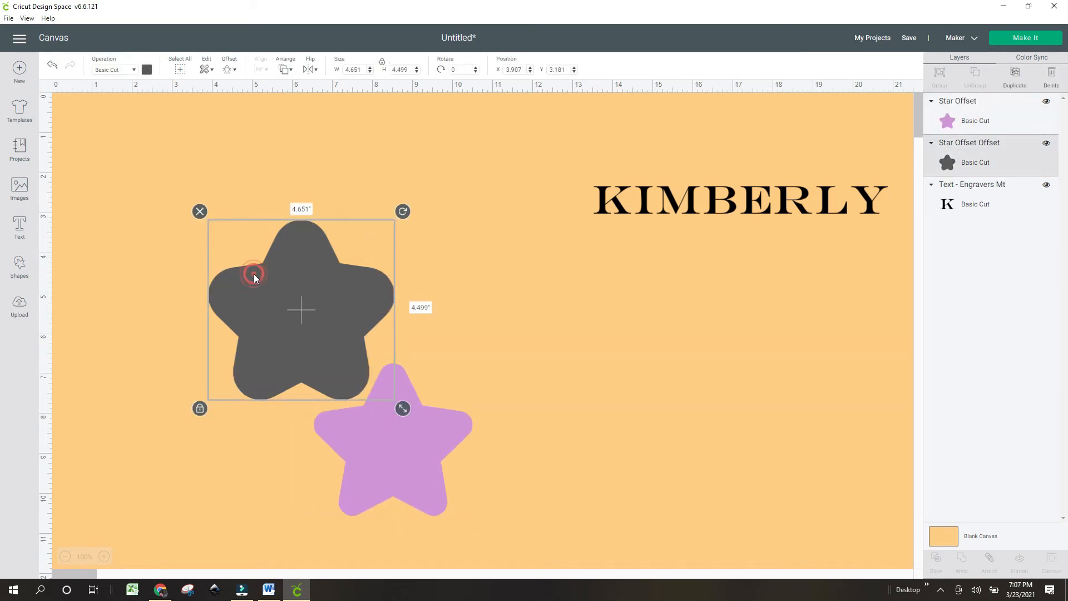
pyautogui.press('Delete')
pyautogui.click(395, 486)
pyautogui.press('Delete')
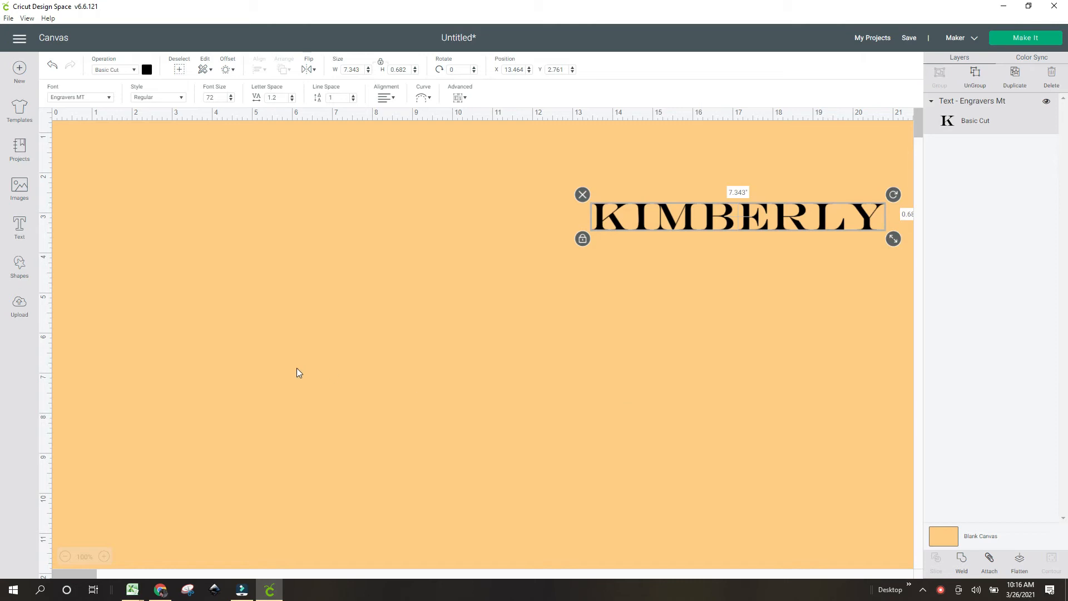
# Search the image library for "gnome" and insert the gnome with the red polka-dot hat.
pyautogui.click(19, 189)
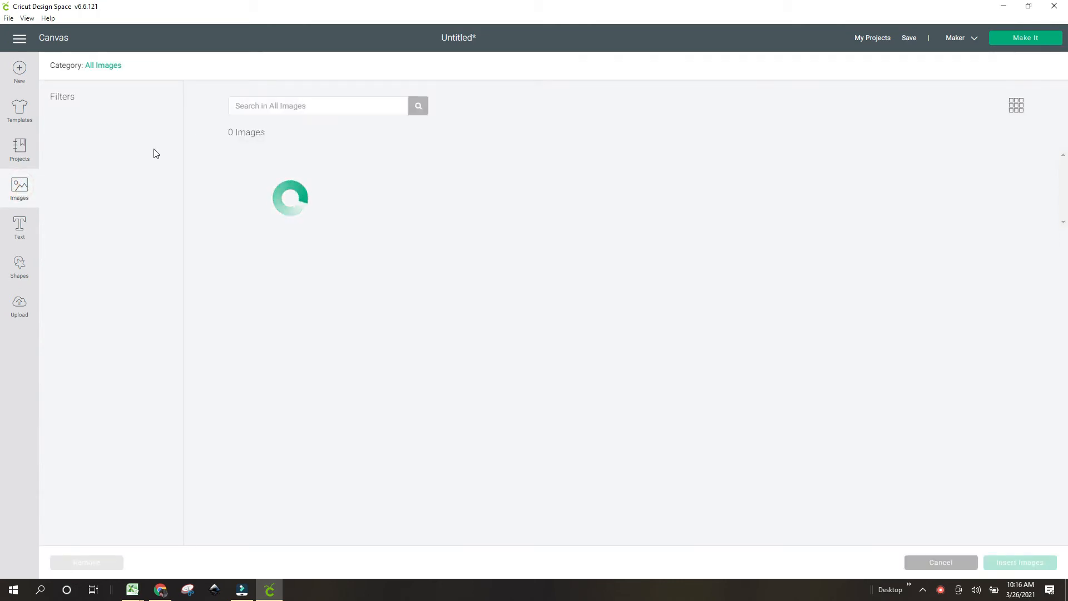
pyautogui.click(259, 108)
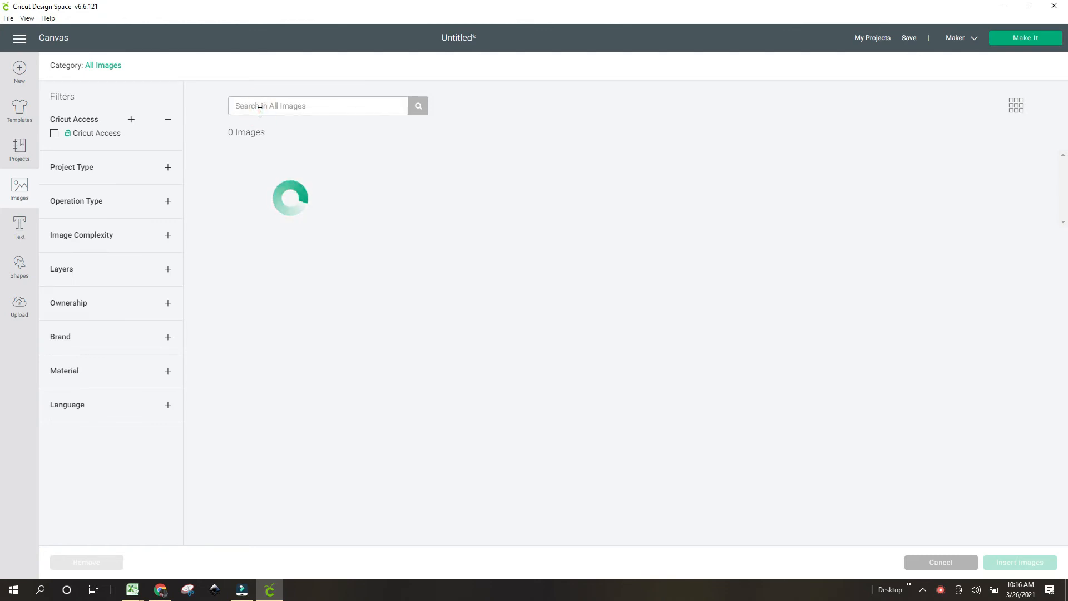
pyautogui.write('gnome')
pyautogui.press('Return')
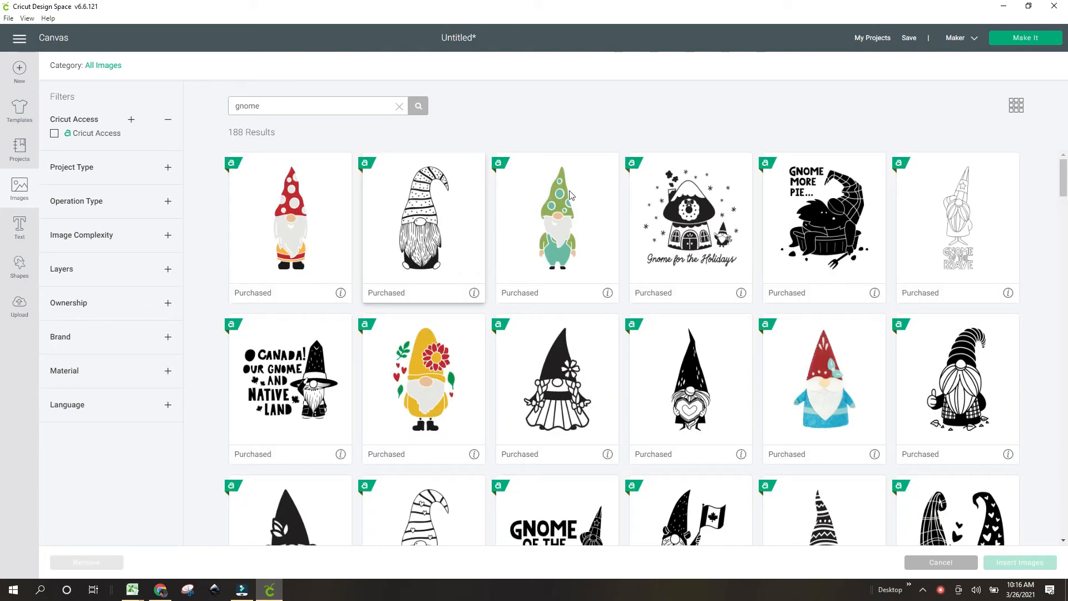
pyautogui.click(297, 216)
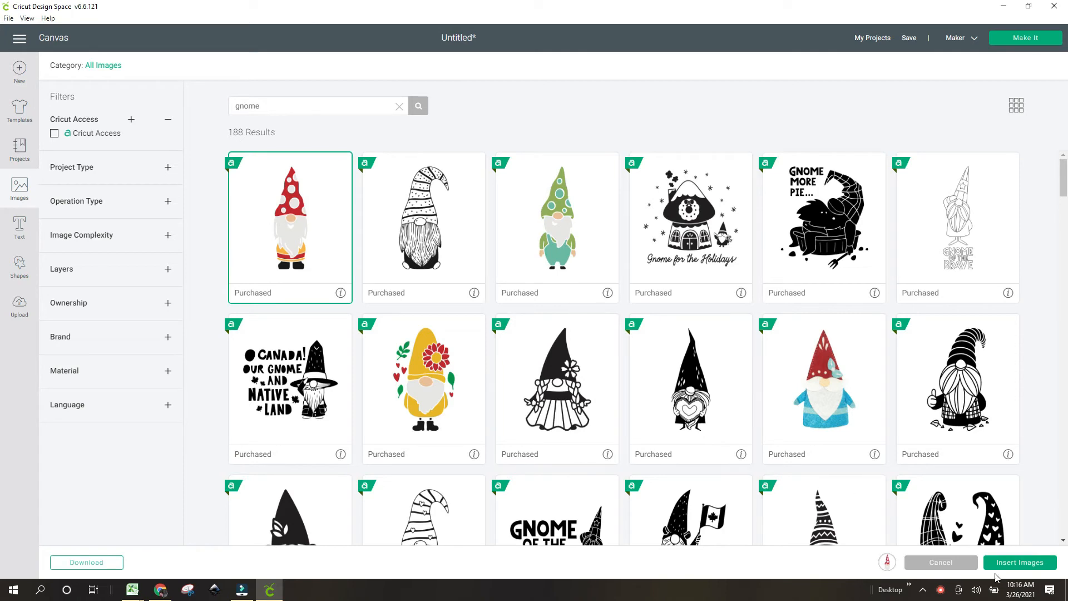
pyautogui.click(1020, 563)
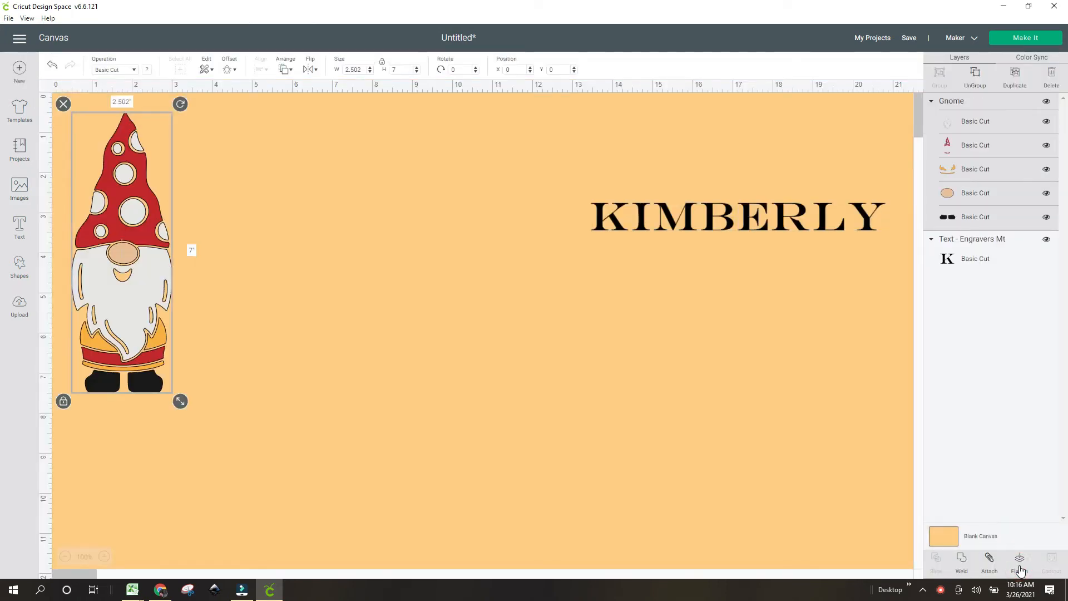
# Move the gnome to the middle of the canvas and apply a welded, rounded-corner offset of 0.25 in.
pyautogui.moveTo(128, 210); pyautogui.dragTo(388, 302)
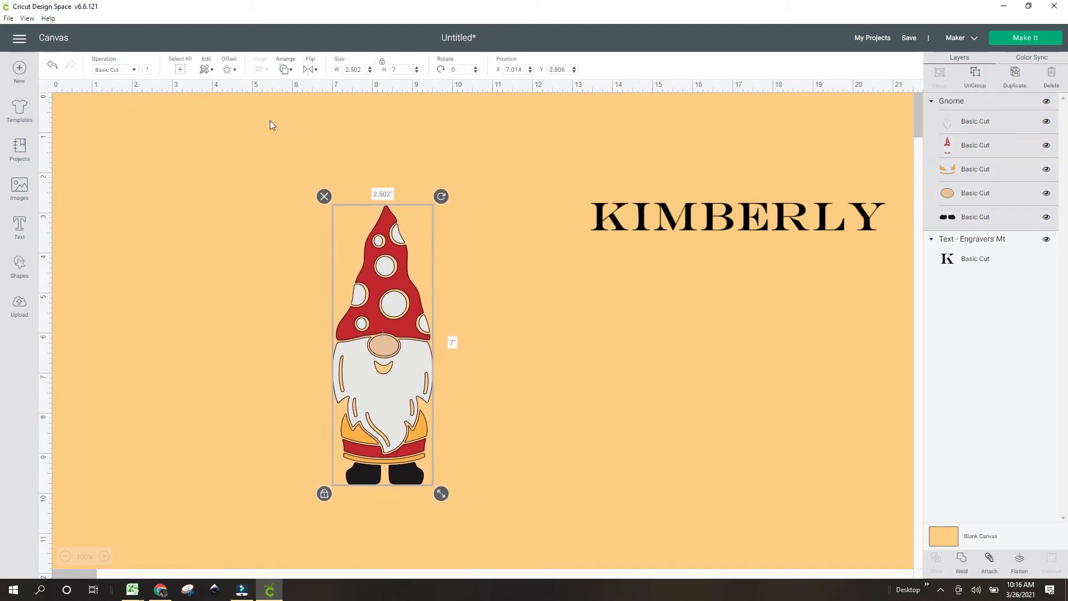
pyautogui.click(228, 73)
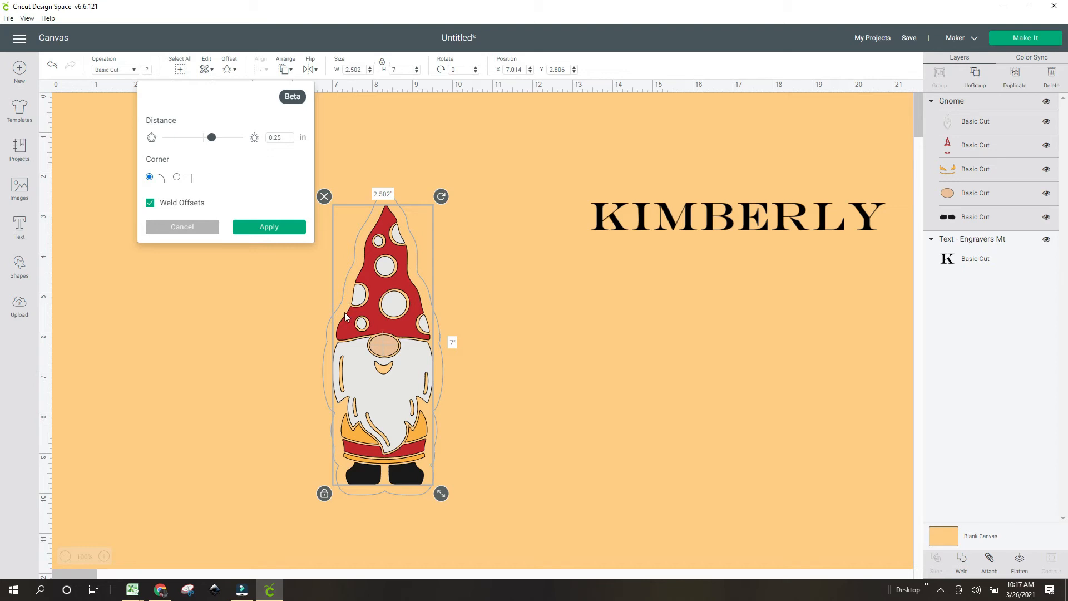
pyautogui.click(281, 229)
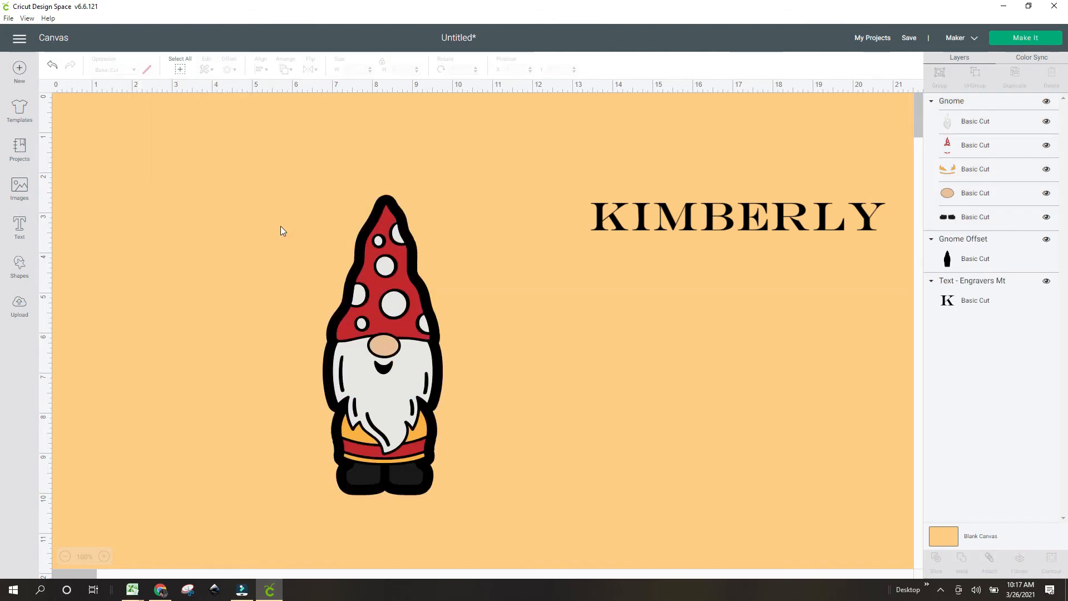
# Recolor the gnome's offset to the beard's light gray and place the gnome back centered on top of it.
pyautogui.moveTo(392, 296); pyautogui.dragTo(518, 332)
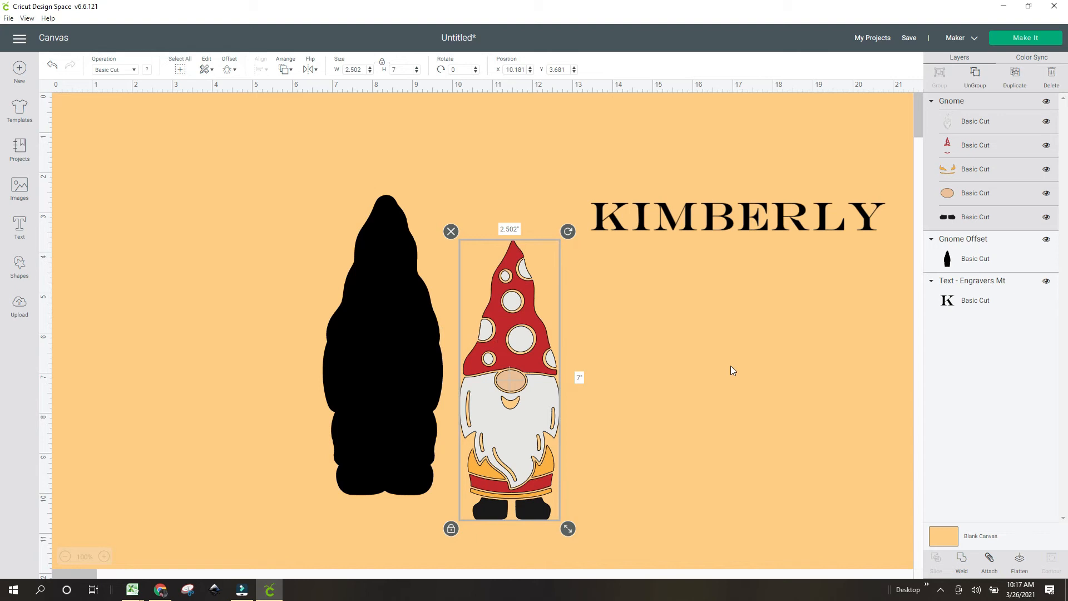
pyautogui.click(947, 260)
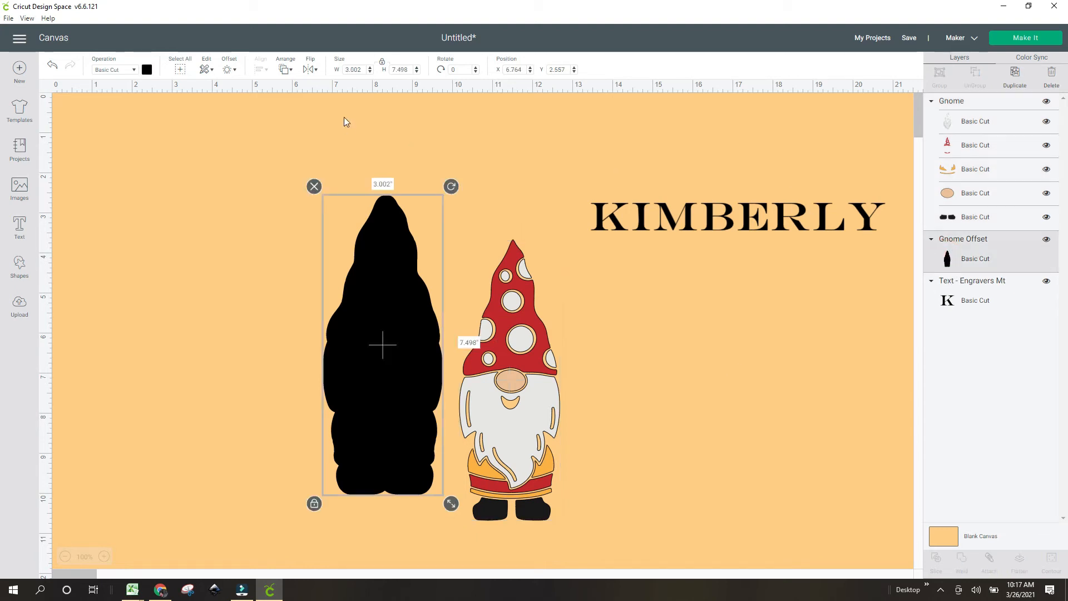
pyautogui.click(147, 70)
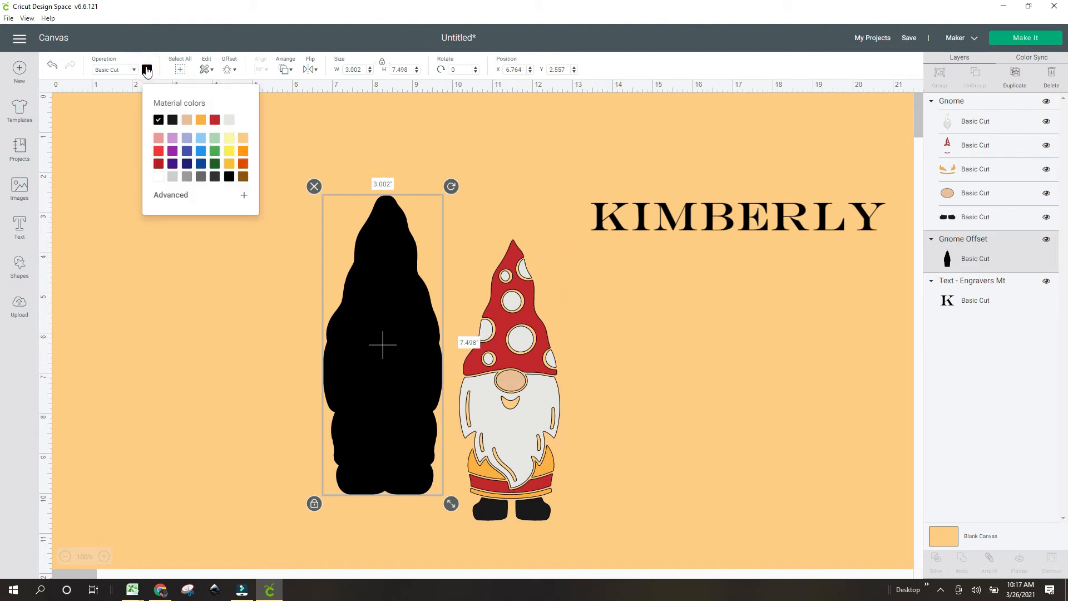
pyautogui.click(229, 121)
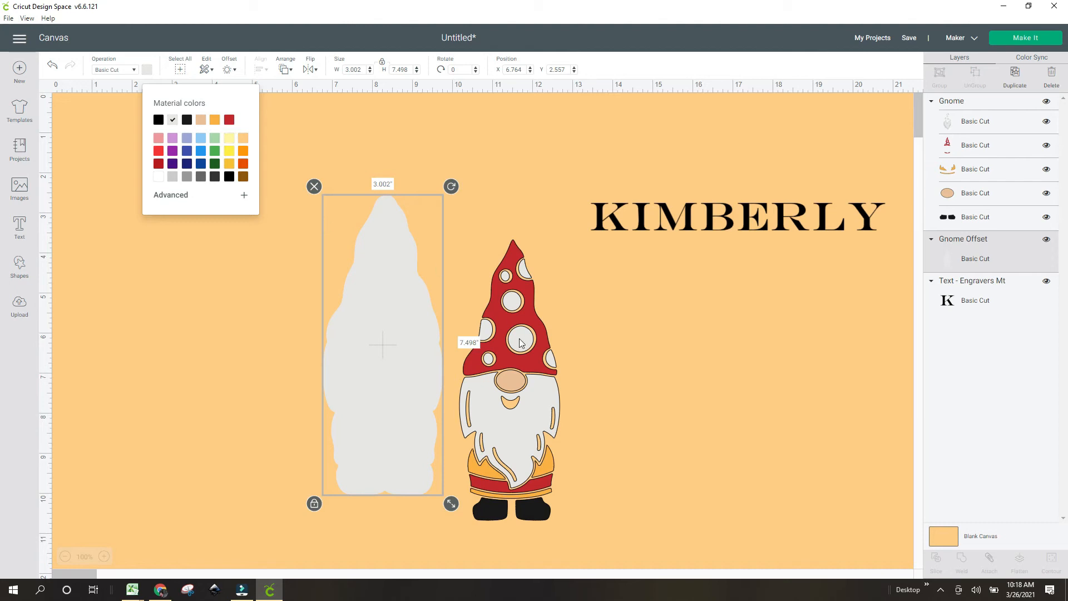
pyautogui.moveTo(522, 353); pyautogui.dragTo(397, 318)
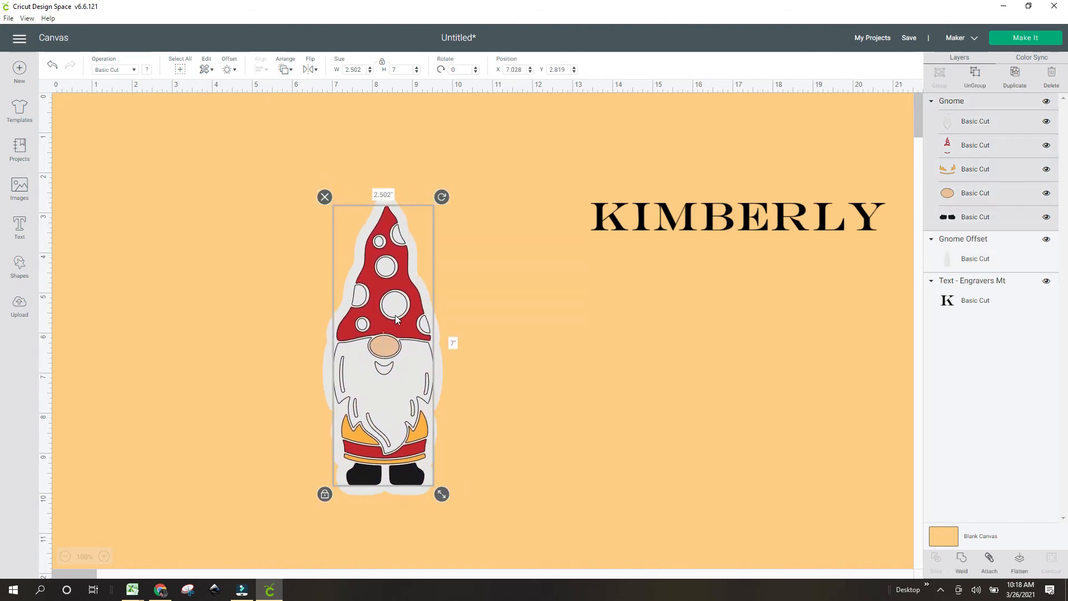
# Group the gnome with its offset and move the group below the name text.
pyautogui.click(329, 186)
pyautogui.moveTo(328, 186); pyautogui.dragTo(496, 467)
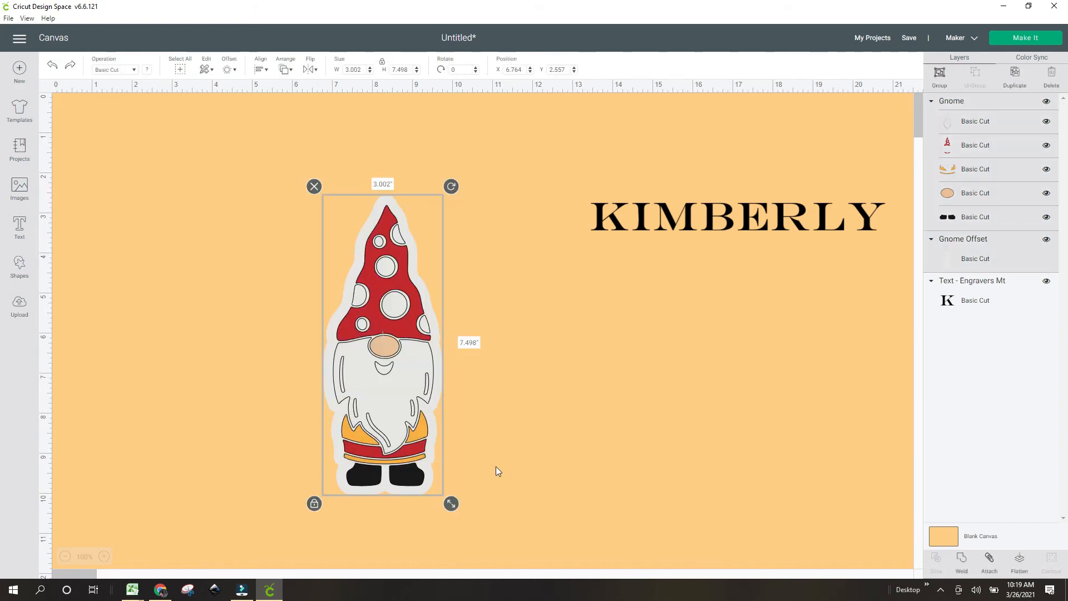
pyautogui.click(939, 74)
pyautogui.moveTo(388, 347); pyautogui.dragTo(704, 402)
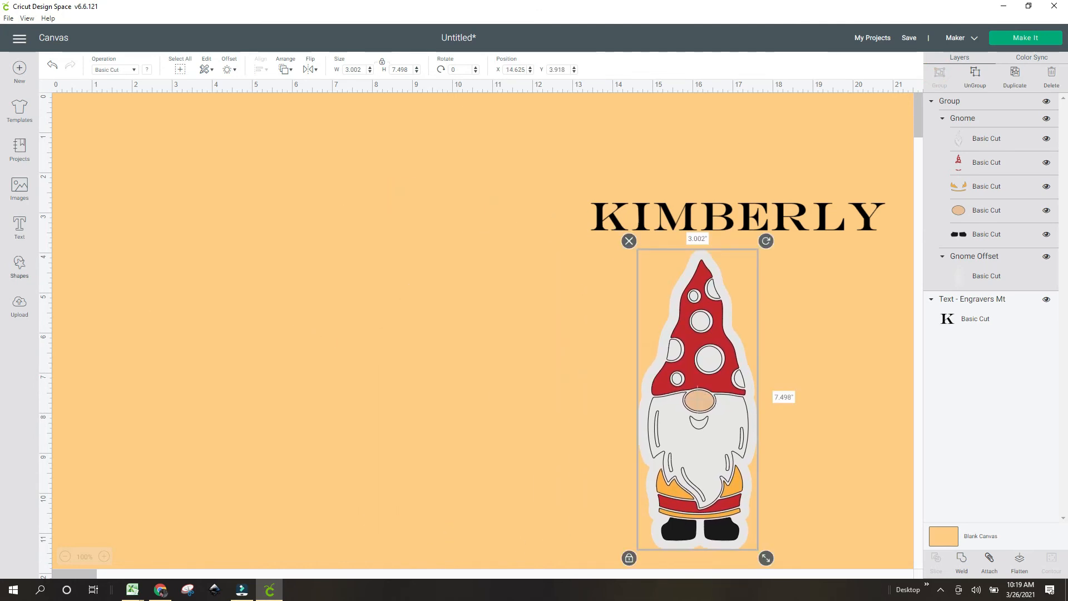
# Search the image library for "flower" and insert the light blue flower and the blue flower with the pink center.
pyautogui.click(18, 185)
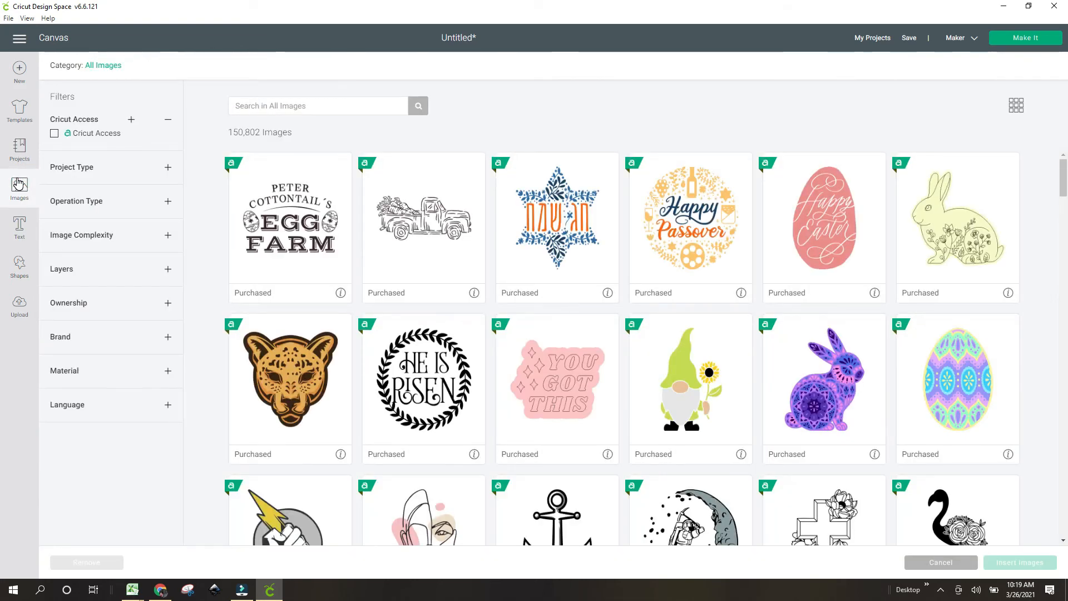
pyautogui.click(249, 105)
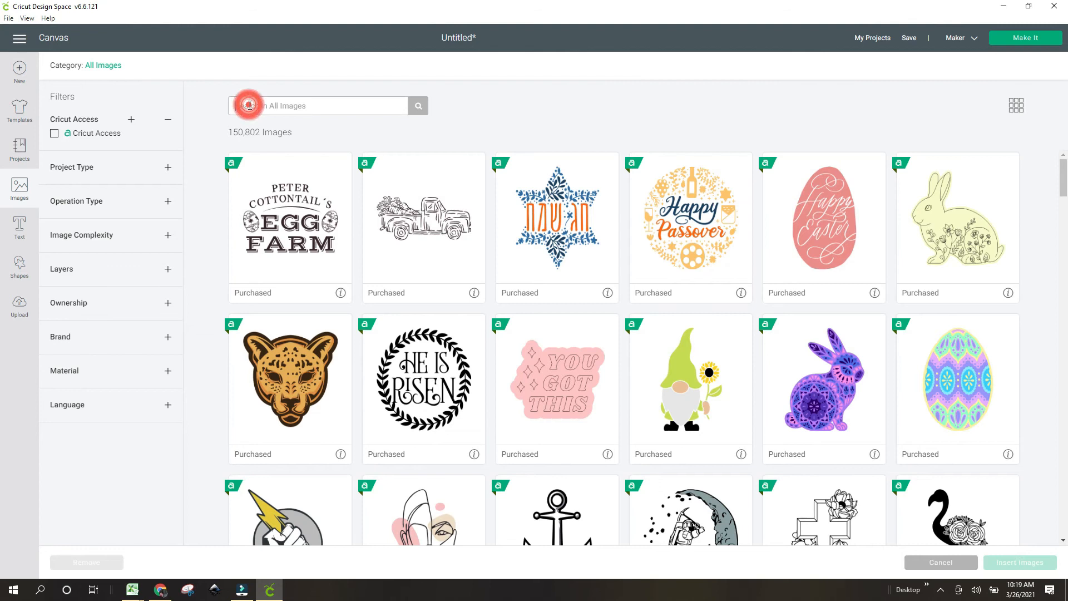
pyautogui.write('flower')
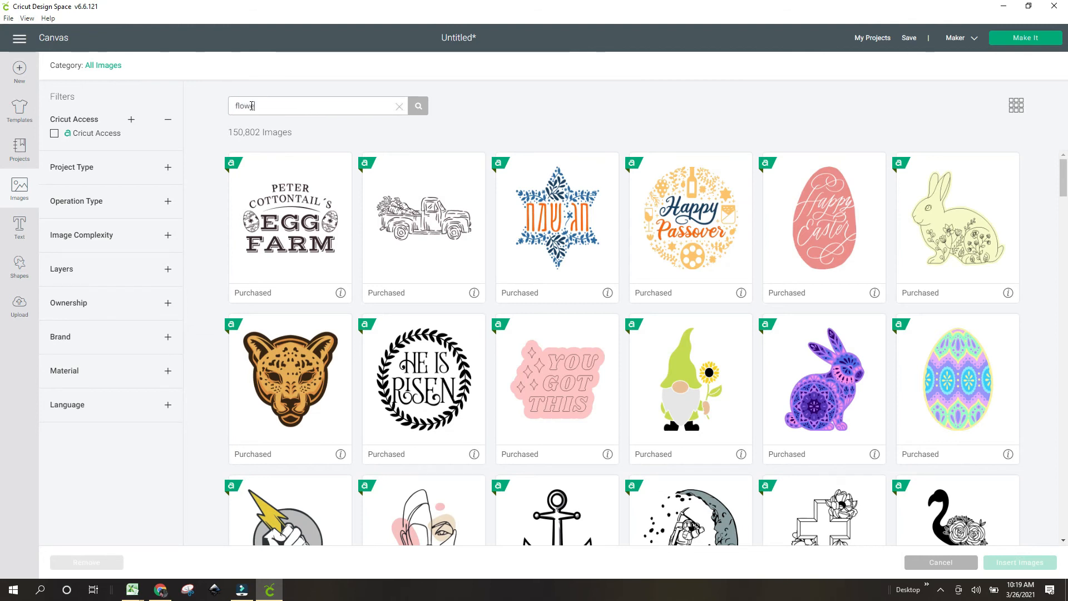
pyautogui.press('Return')
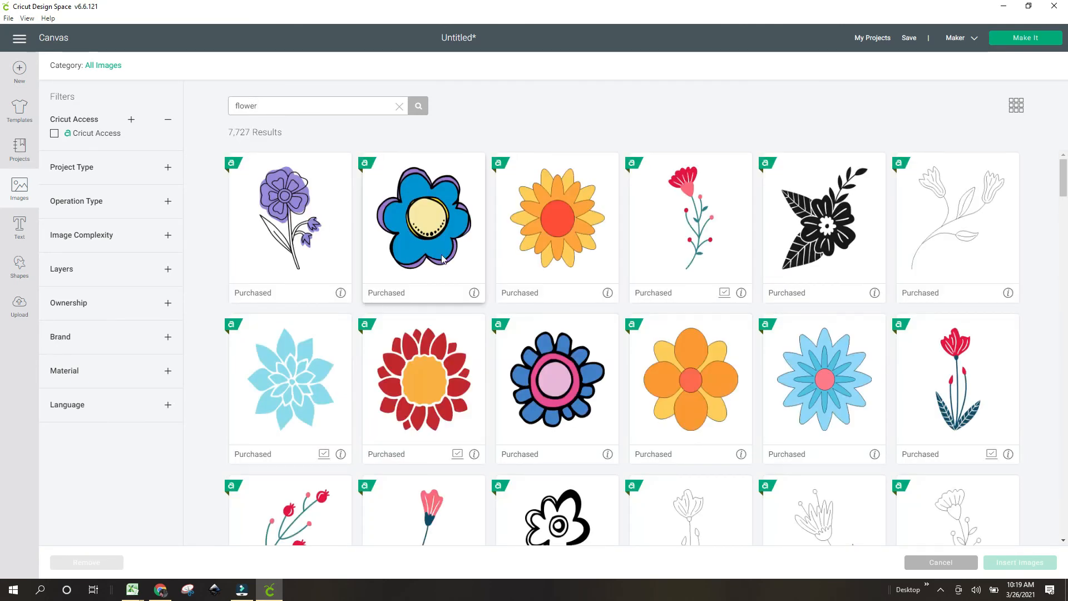
pyautogui.click(546, 383)
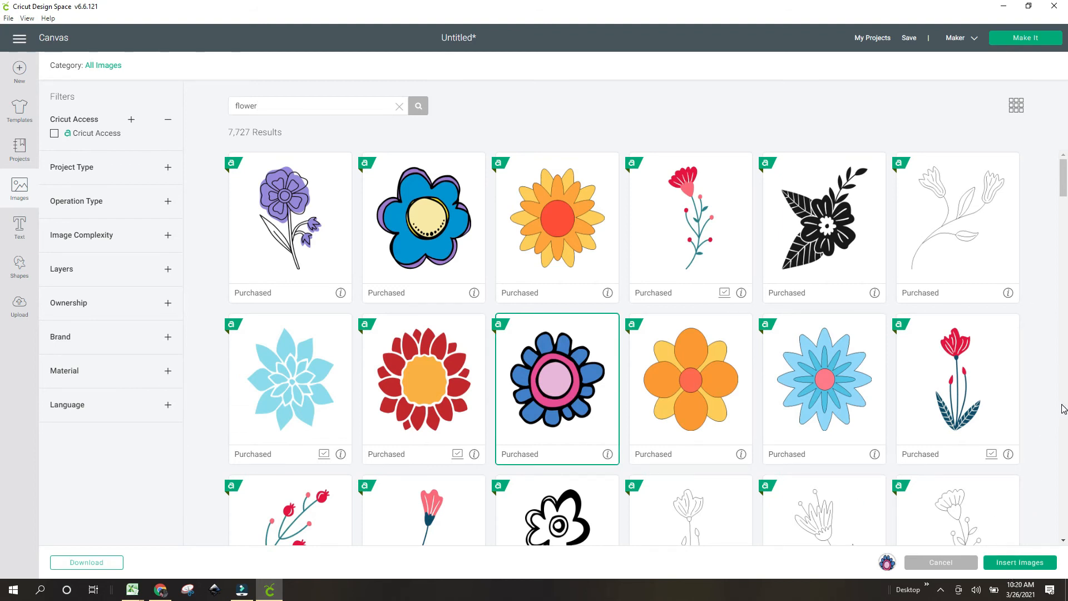
pyautogui.click(312, 353)
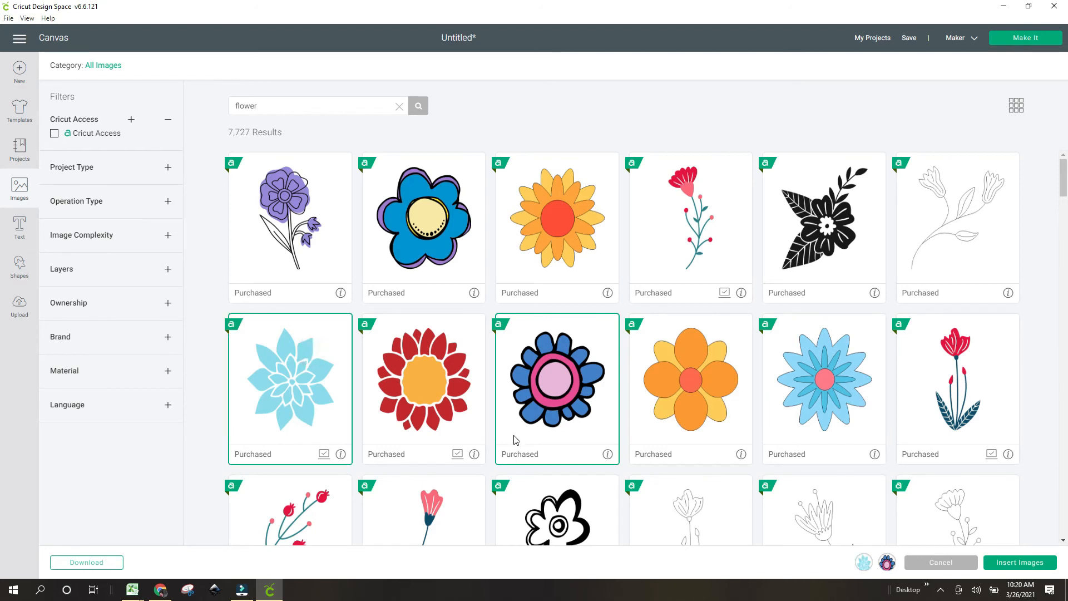
pyautogui.click(1005, 564)
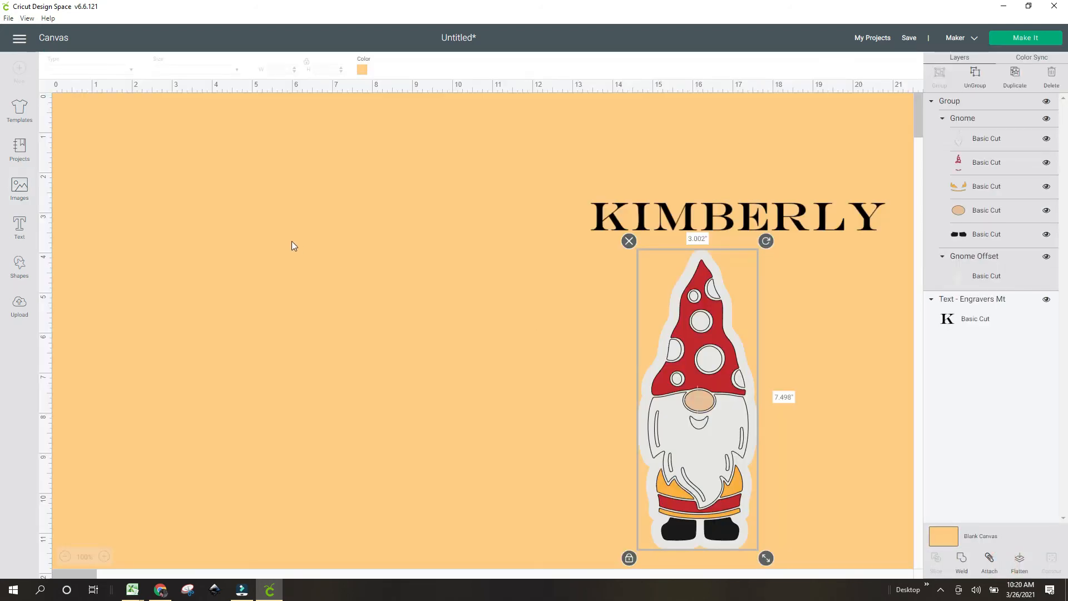
# Ungroup the inserted flowers and delete the blue petals and black backing of the pink-centered flower.
pyautogui.moveTo(199, 236); pyautogui.dragTo(285, 333)
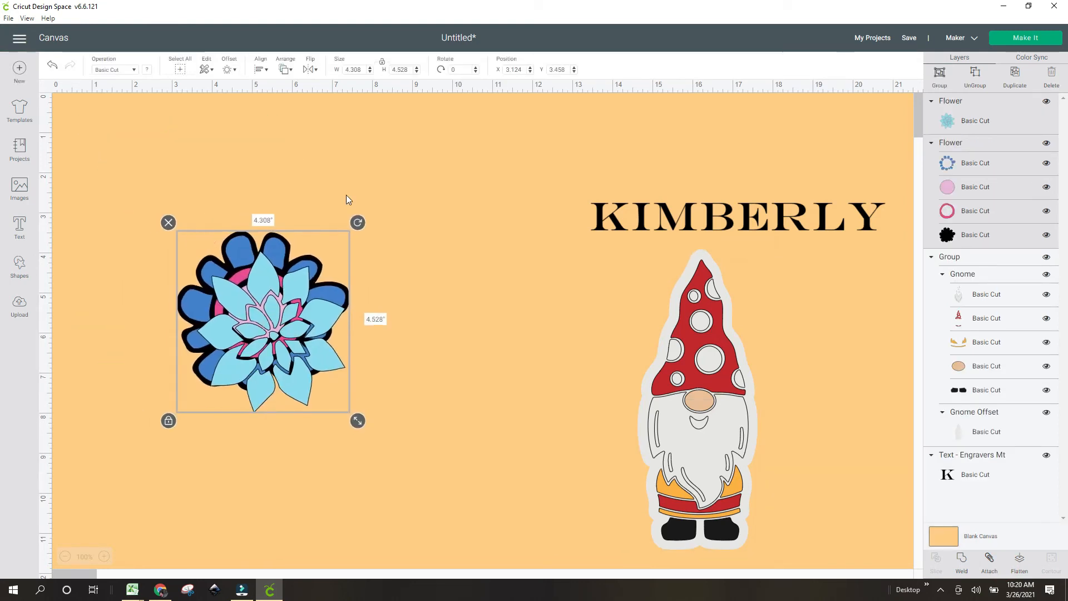
pyautogui.click(974, 75)
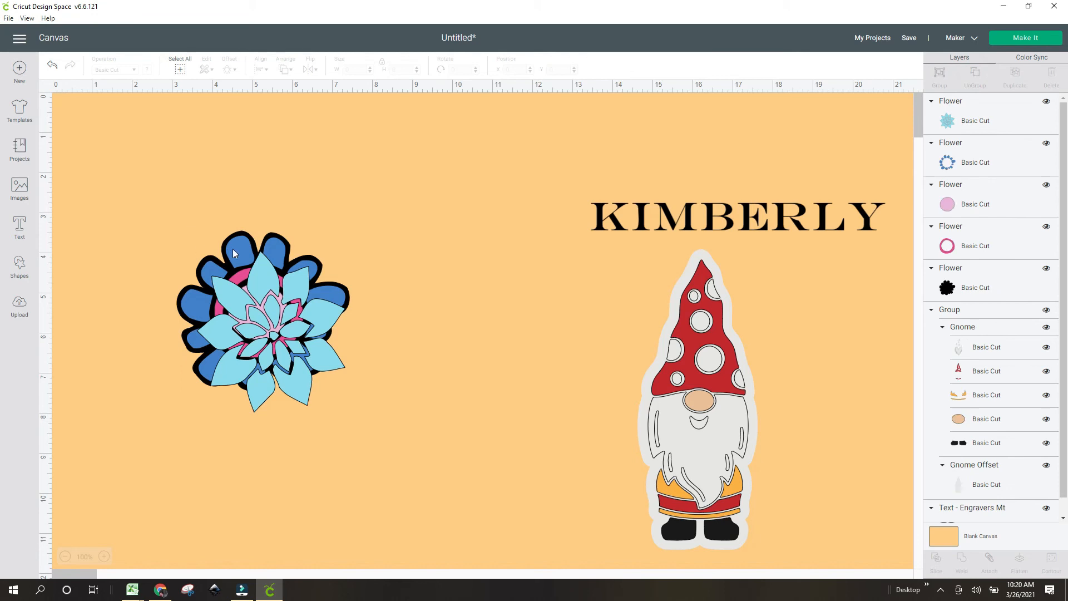
pyautogui.moveTo(243, 248); pyautogui.dragTo(163, 162)
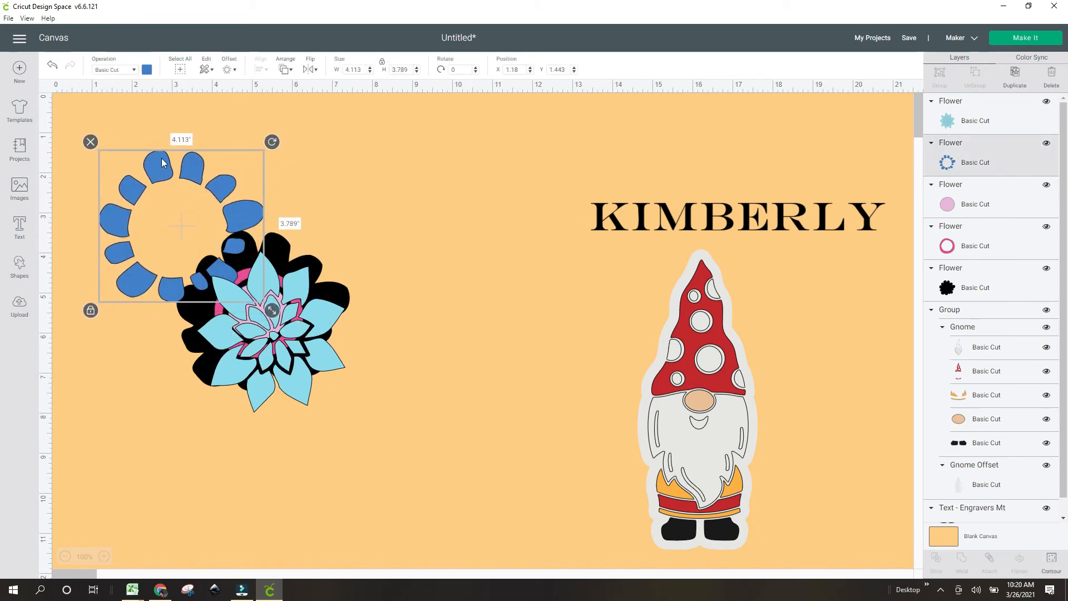
pyautogui.press('Delete')
pyautogui.click(237, 245)
pyautogui.press('Delete')
pyautogui.click(238, 278)
pyautogui.press('Delete')
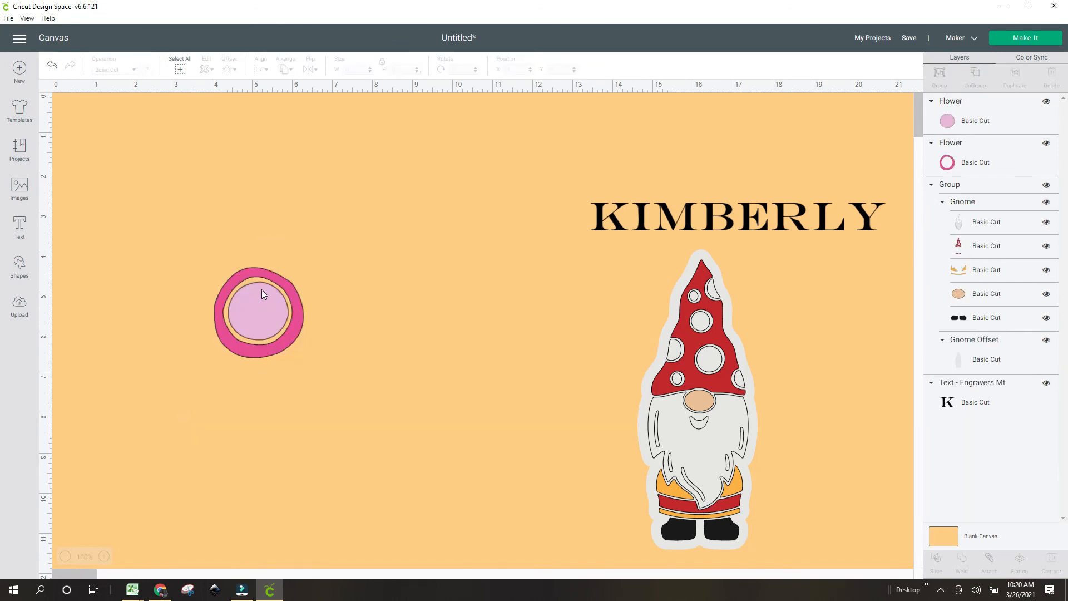
pyautogui.click(52, 65)
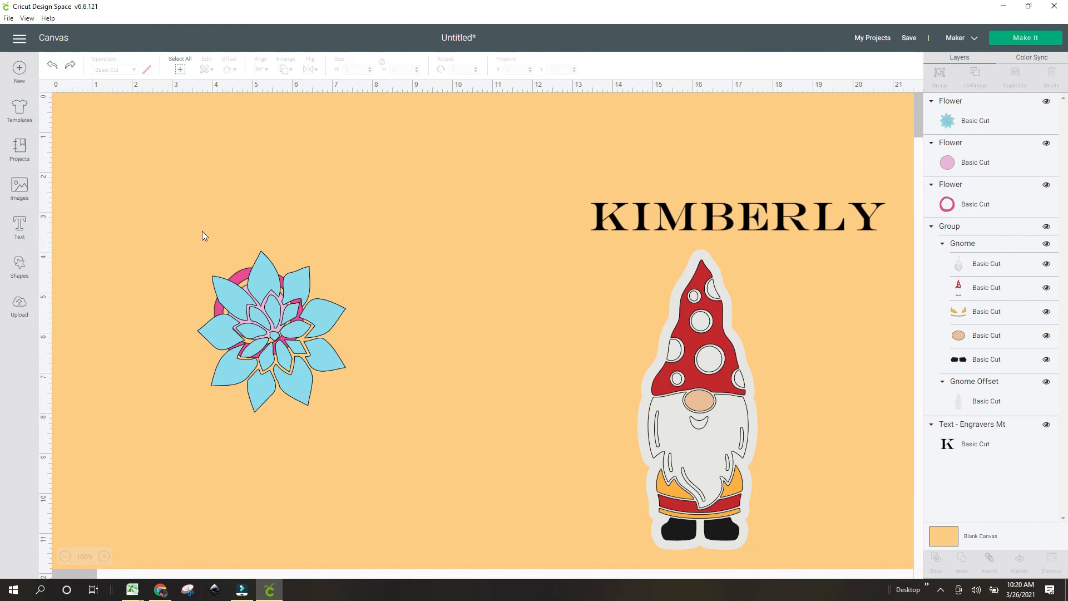
# Move the light blue flower aside and delete the remaining pink ring and light pink circle.
pyautogui.click(323, 310)
pyautogui.moveTo(322, 310); pyautogui.dragTo(417, 262)
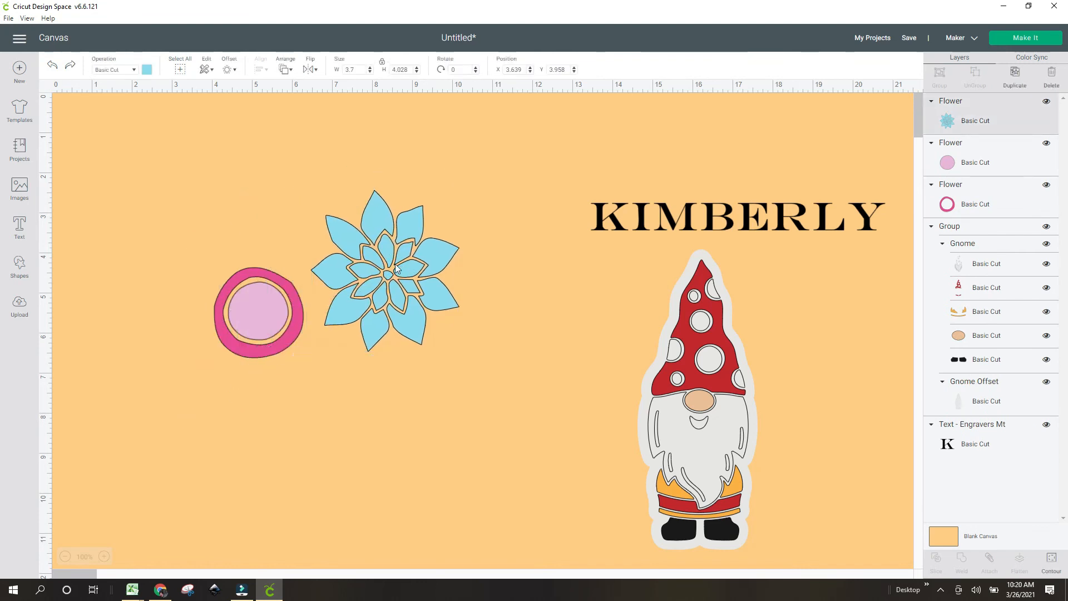
pyautogui.click(241, 324)
pyautogui.press('Delete')
pyautogui.click(242, 324)
pyautogui.press('Delete')
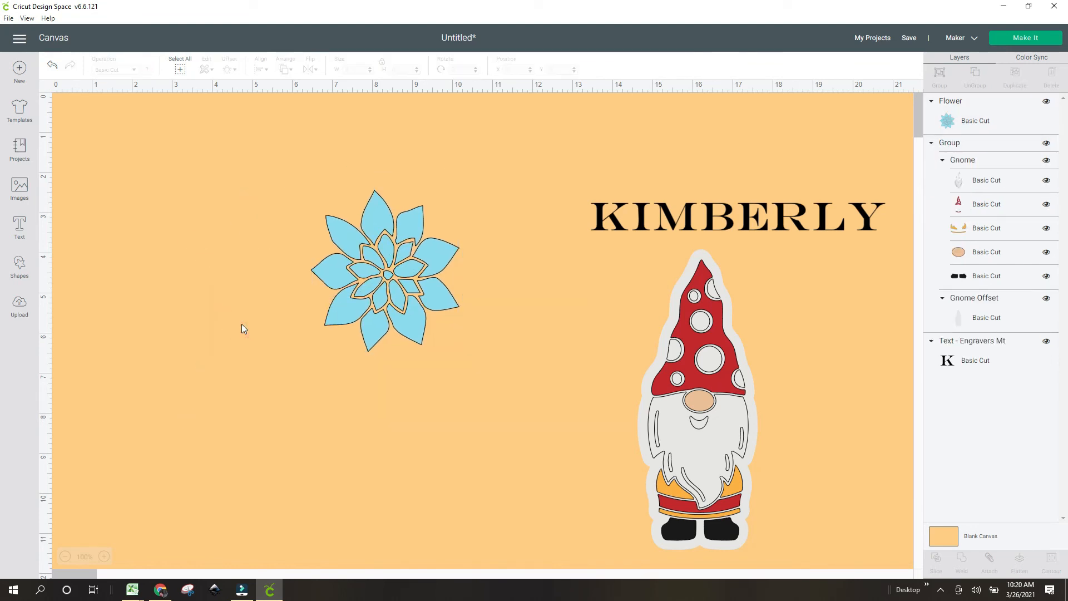
# Move the light blue flower to the left and apply a rounded-corner offset of 0.25 in to it.
pyautogui.moveTo(385, 279); pyautogui.dragTo(305, 281)
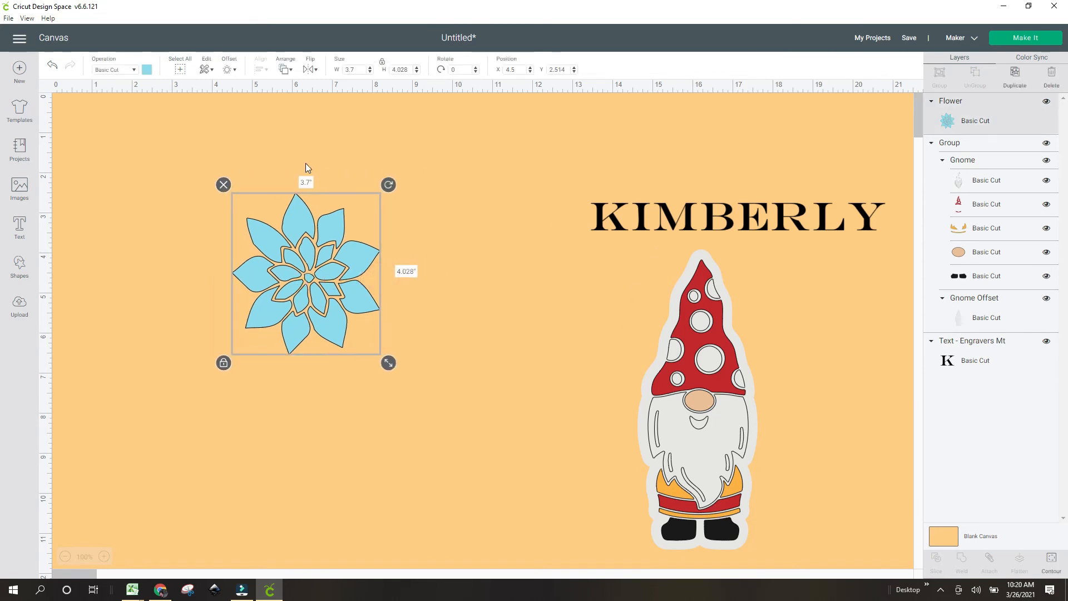
pyautogui.click(228, 69)
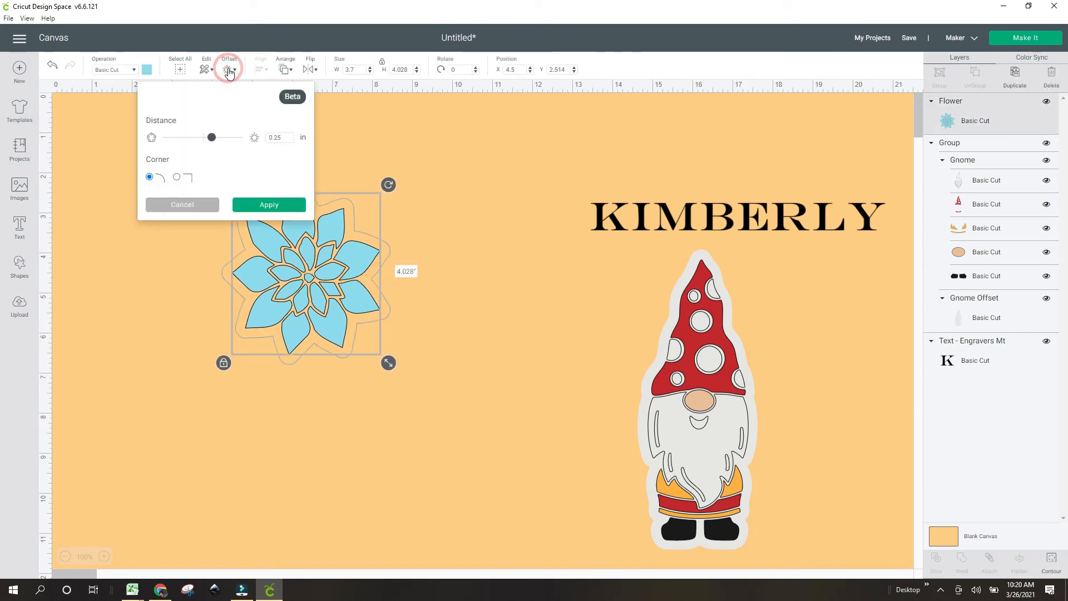
pyautogui.click(270, 205)
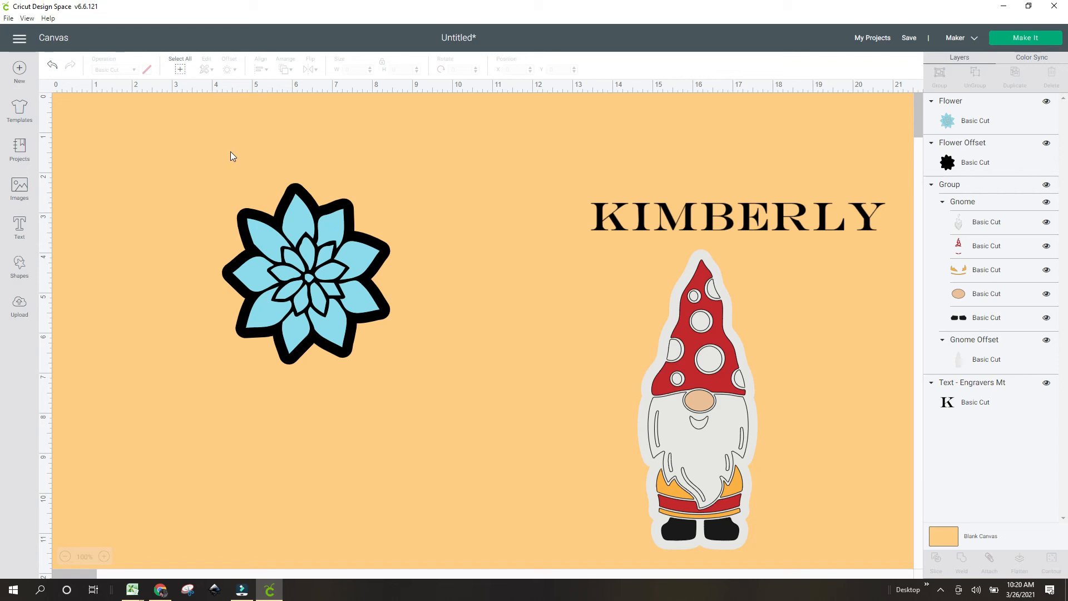
# Slice the light blue flower with its black offset and move the blue flower and the black outline apart.
pyautogui.moveTo(229, 153); pyautogui.dragTo(370, 423)
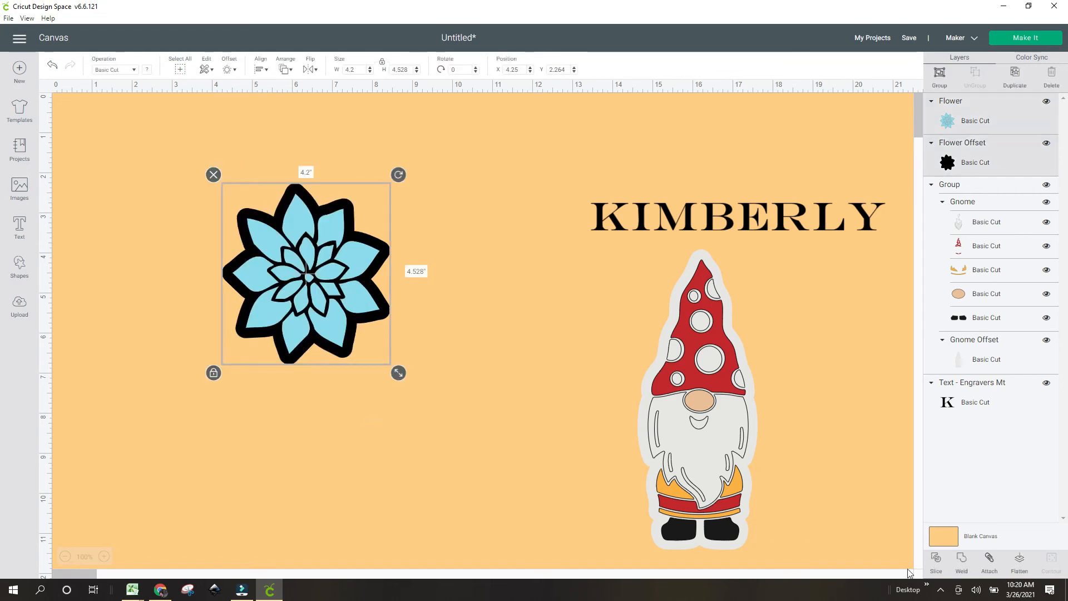
pyautogui.click(937, 560)
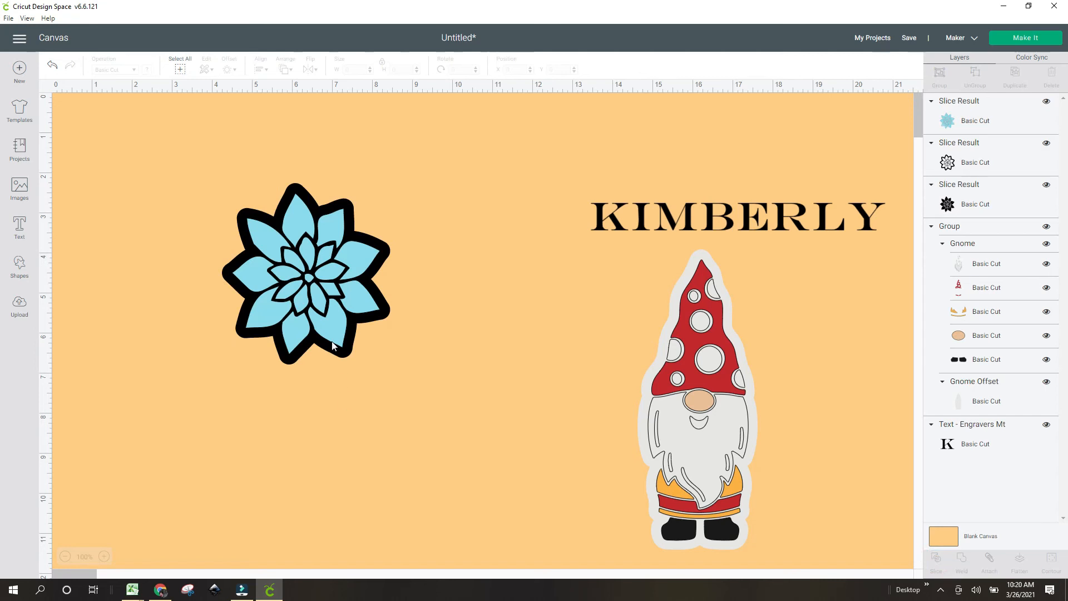
pyautogui.moveTo(333, 329); pyautogui.dragTo(529, 393)
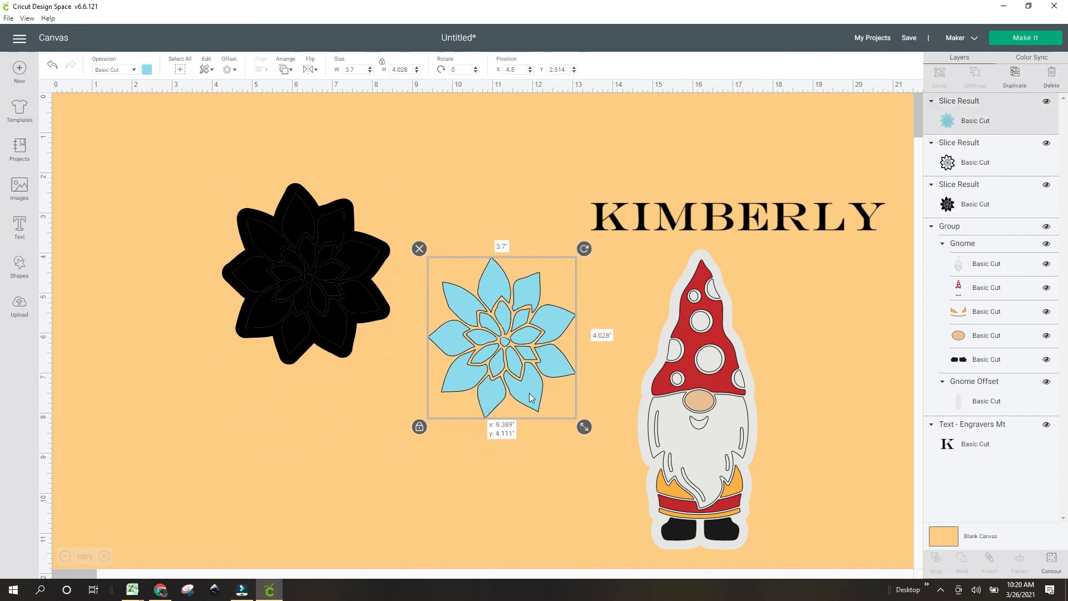
pyautogui.moveTo(356, 298); pyautogui.dragTo(226, 455)
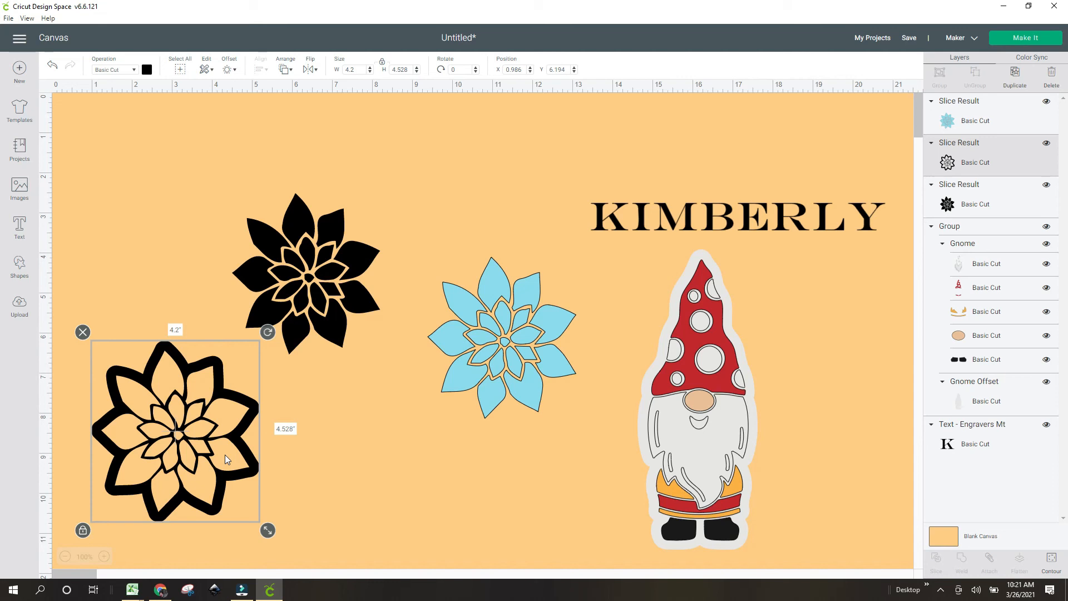
pyautogui.moveTo(178, 436); pyautogui.dragTo(177, 423)
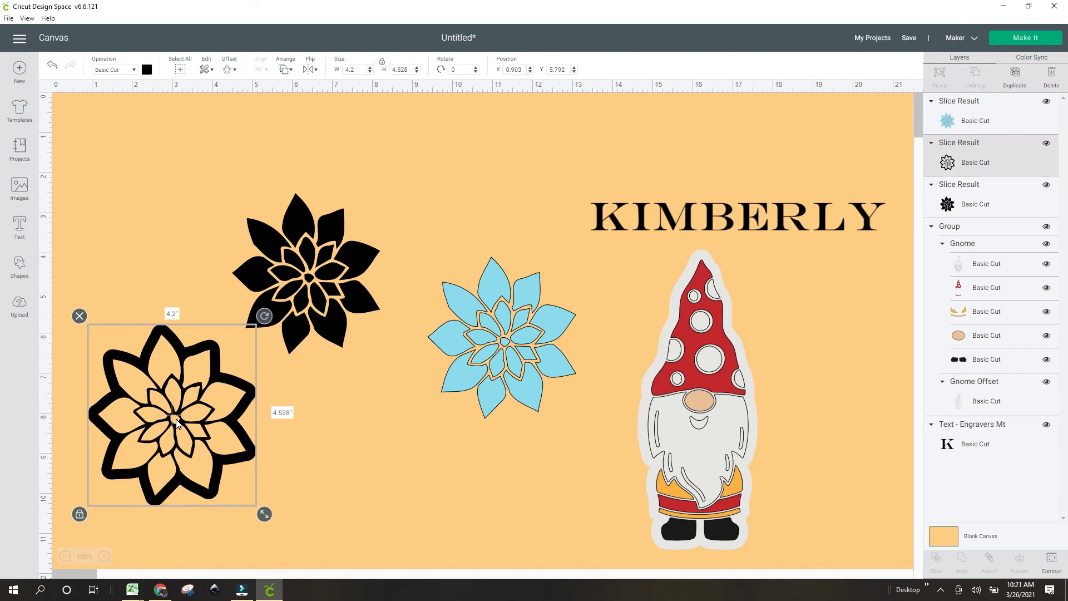
pyautogui.moveTo(177, 423)
pyautogui.mouseDown()
pyautogui.moveTo(167, 390)
pyautogui.moveTo(169, 418)
pyautogui.mouseUp()
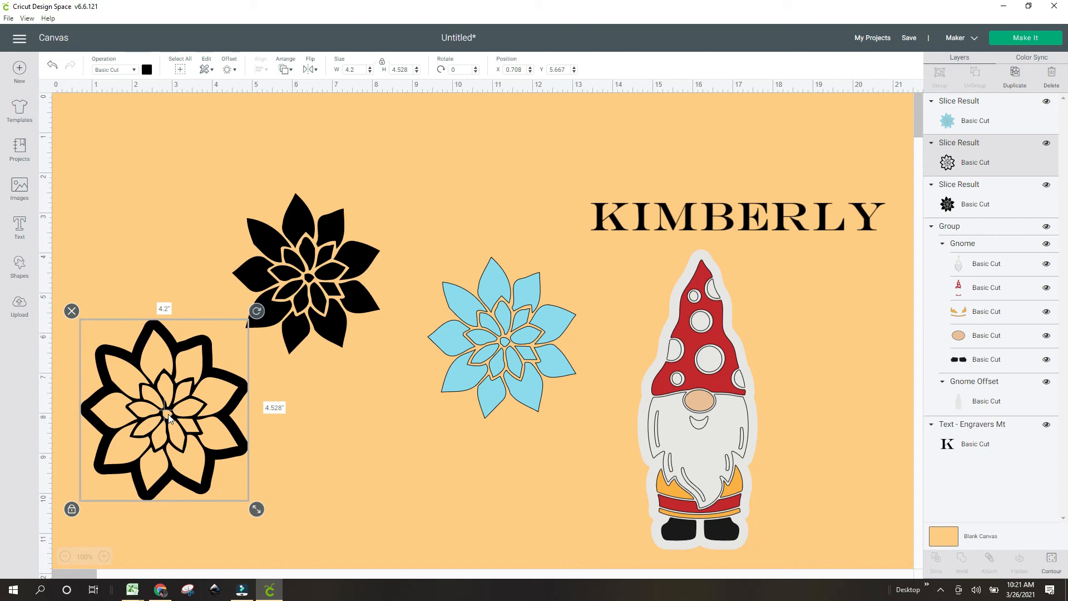
pyautogui.moveTo(170, 419); pyautogui.dragTo(178, 389)
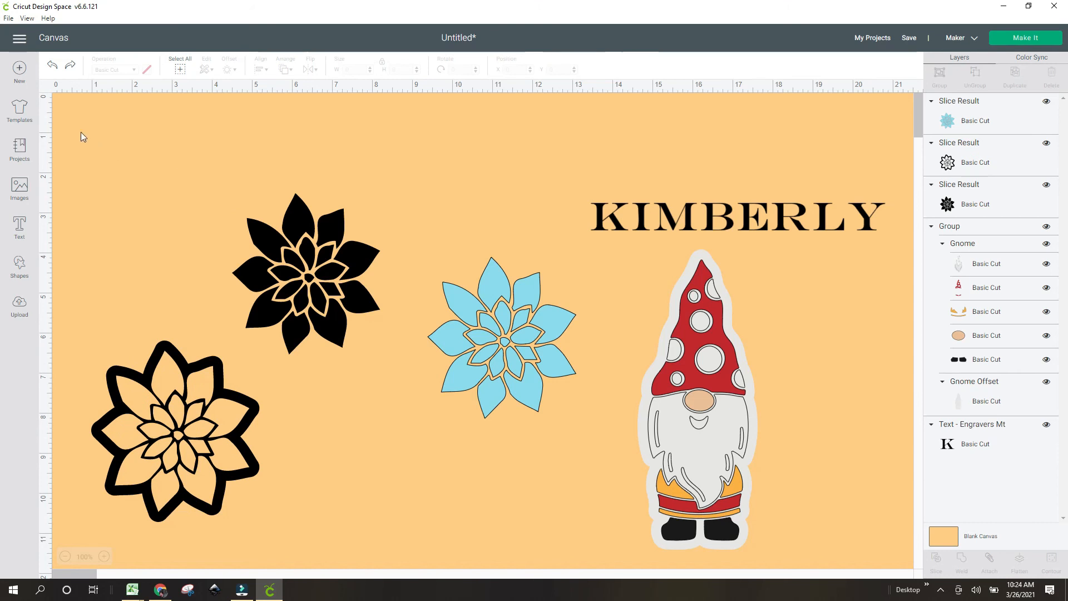
# Undo the moves of the sliced pieces, the slice and the flower's offset.
pyautogui.click(53, 67)
pyautogui.click(52, 67)
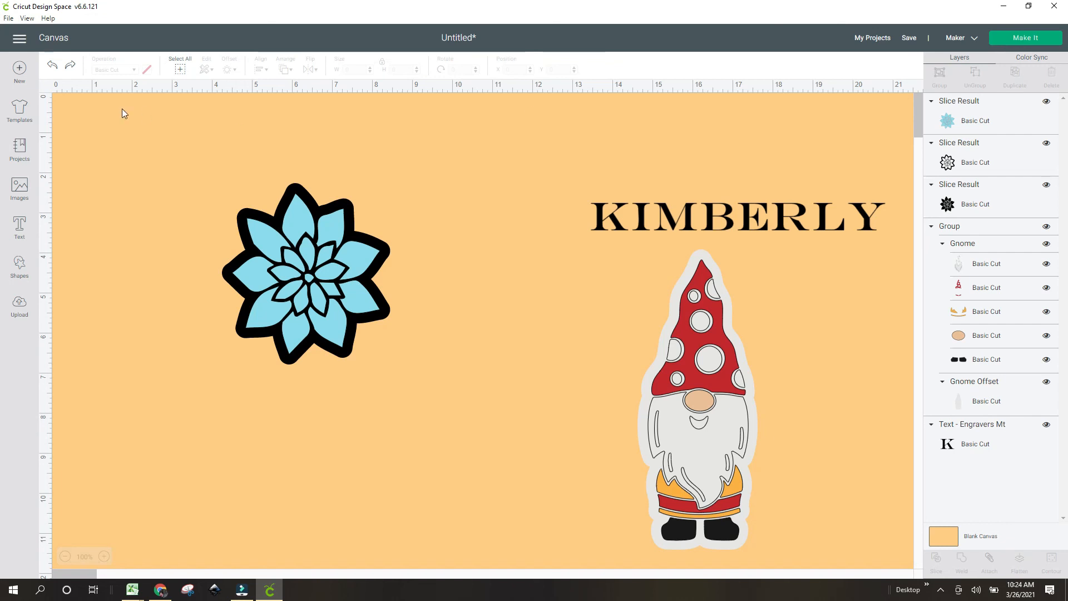
pyautogui.click(52, 67)
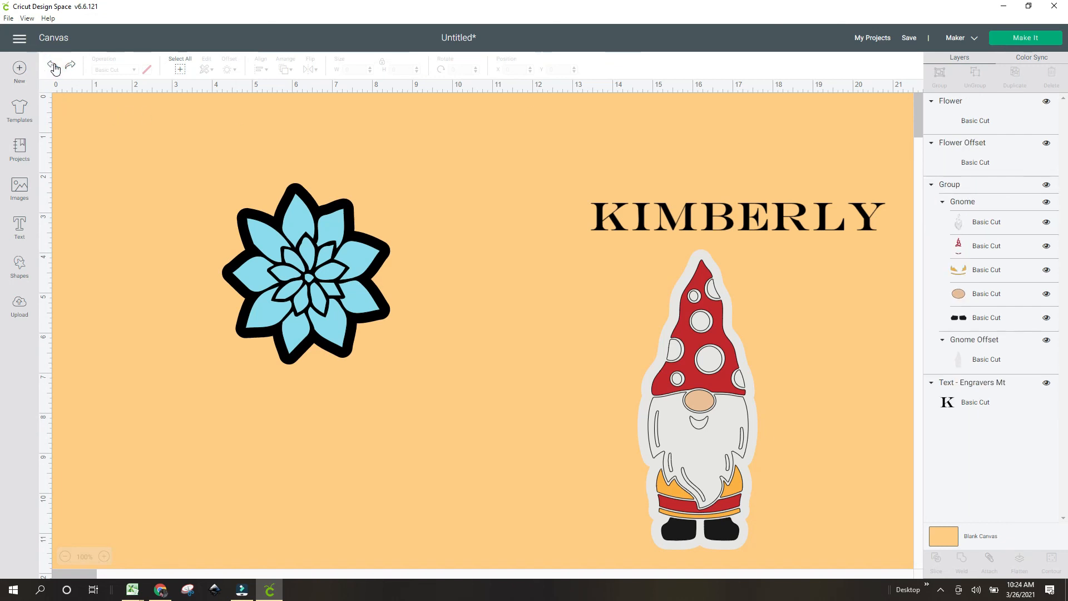
pyautogui.click(53, 68)
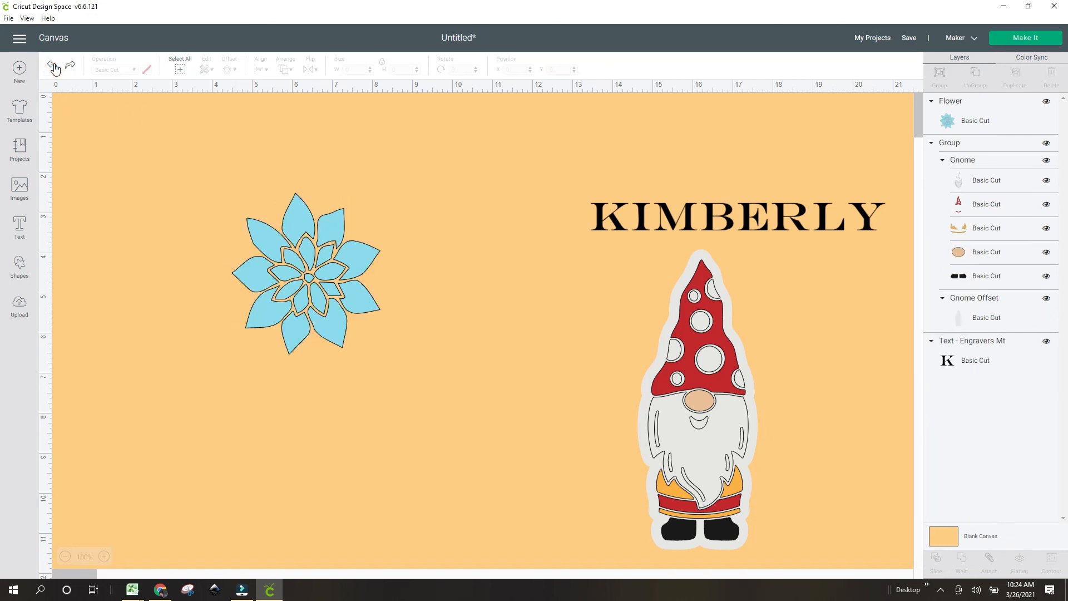
# Apply a rounded-corner offset of 0.25 in to the light blue flower again.
pyautogui.click(311, 272)
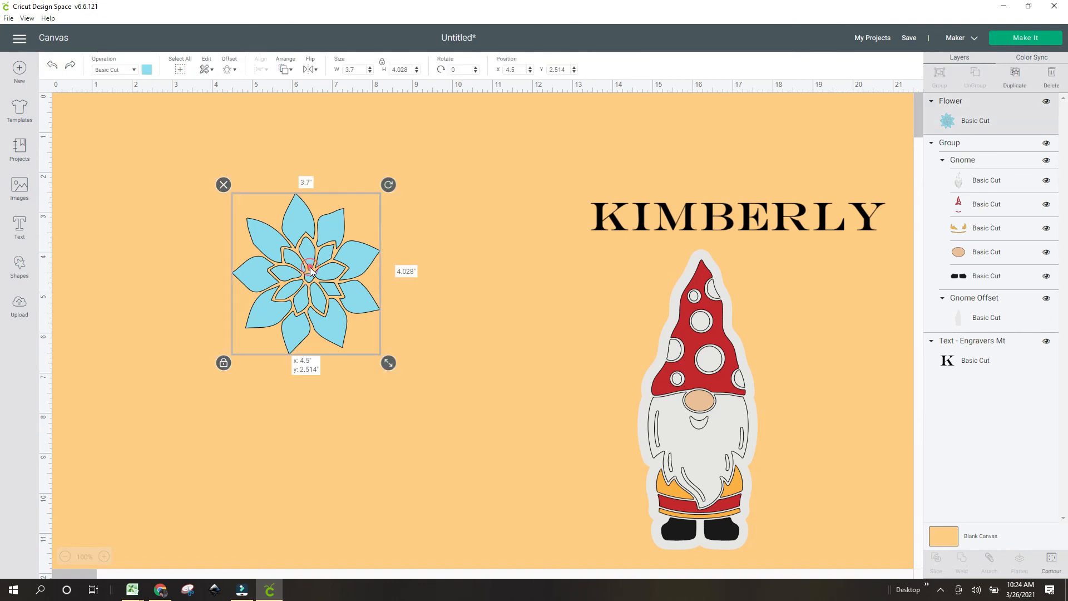
pyautogui.click(229, 70)
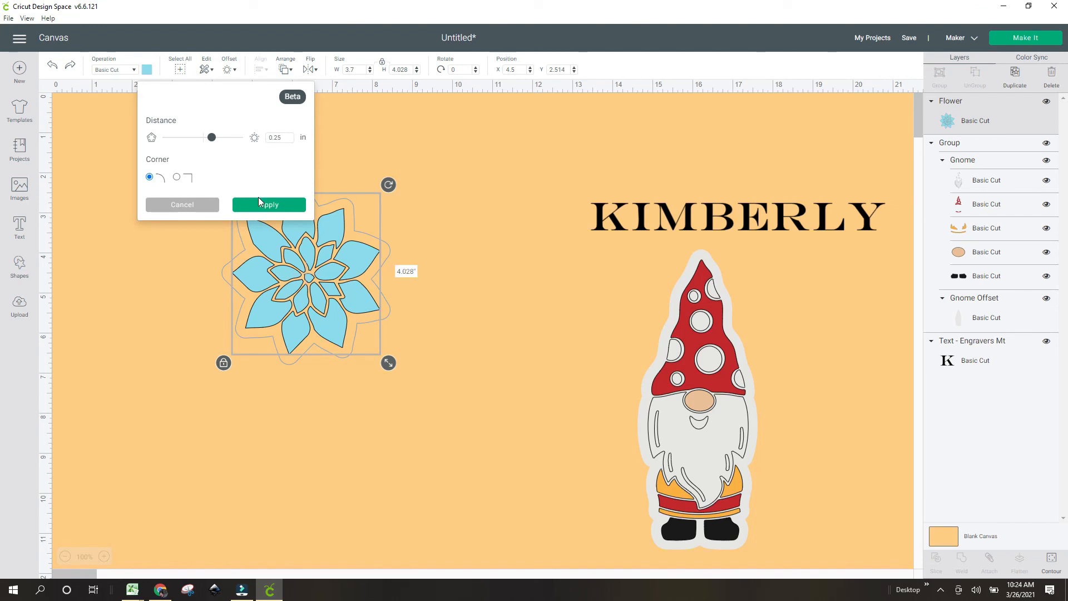
pyautogui.click(264, 205)
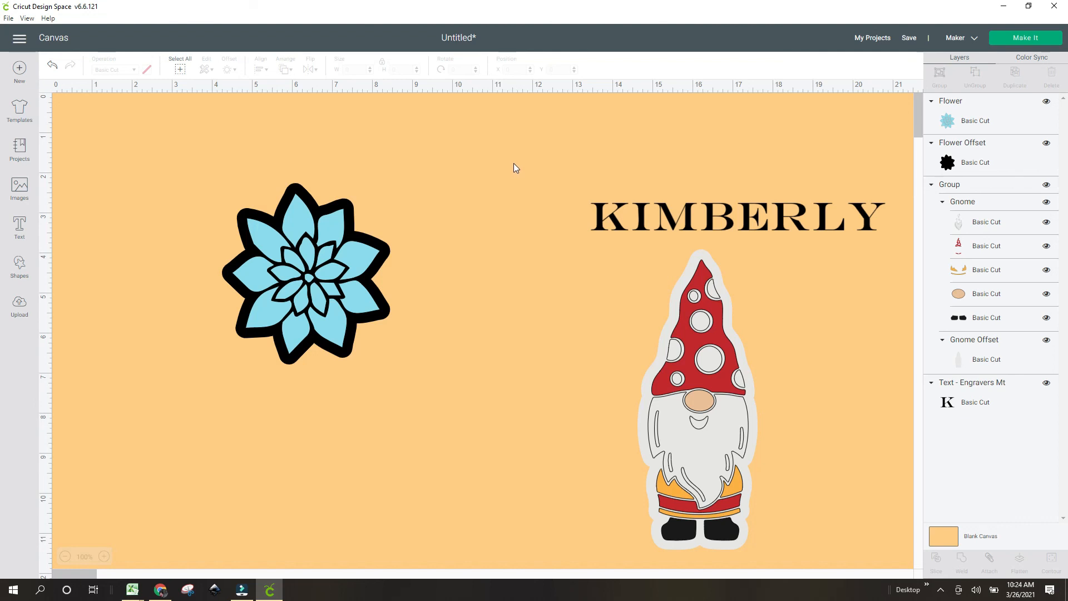
# Preview the project's cutting mats, examine mat 2 and the blue flower on mat 6, and return to the canvas.
pyautogui.click(1029, 37)
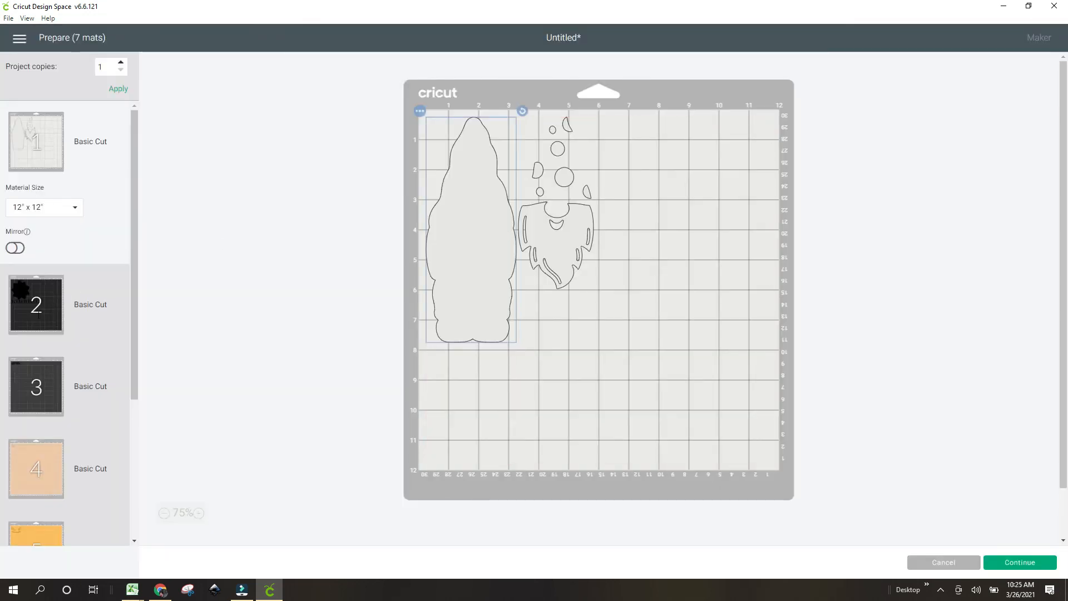
pyautogui.click(39, 304)
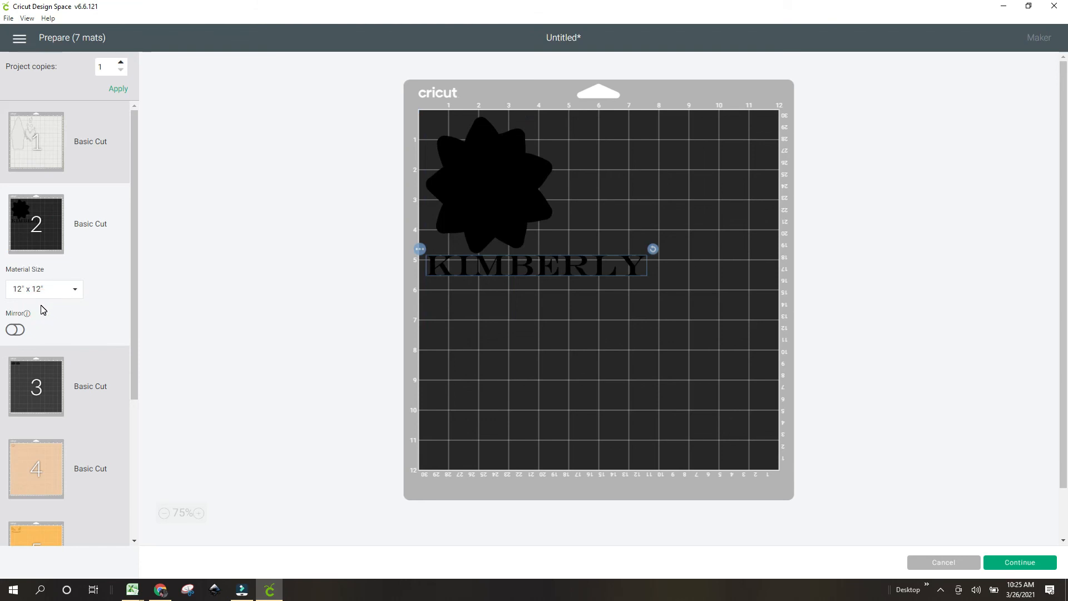
pyautogui.moveTo(133, 281); pyautogui.dragTo(132, 360)
pyautogui.scroll(-3, 76, 415)
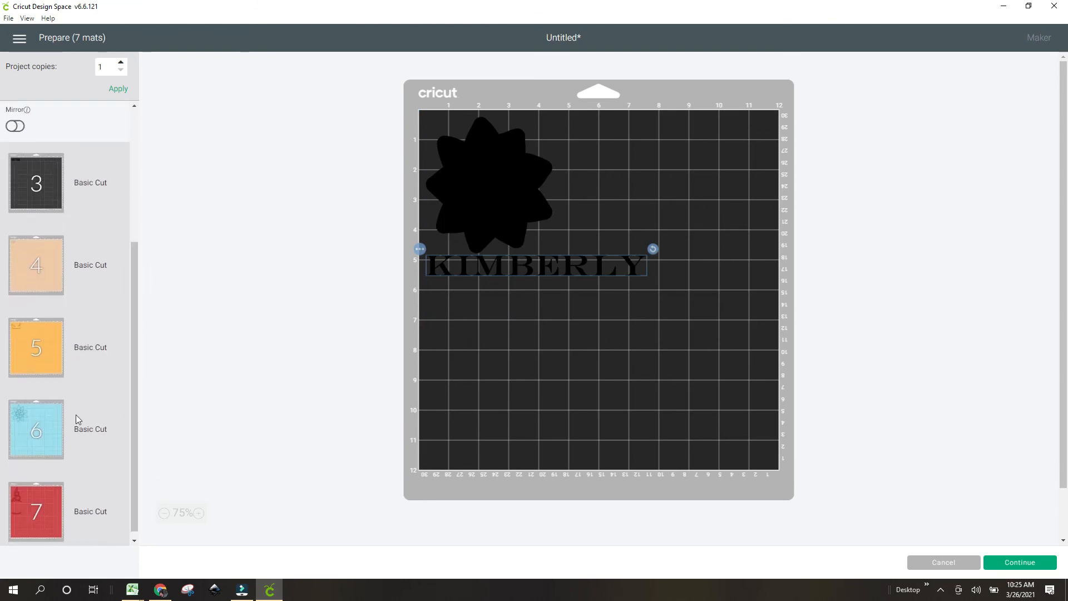
pyautogui.click(48, 421)
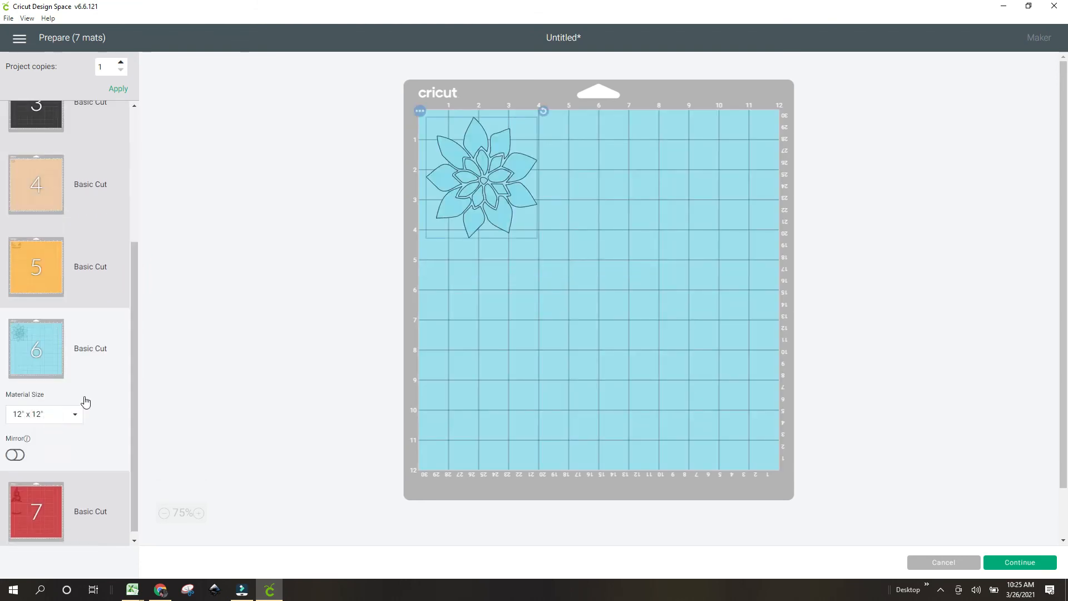
pyautogui.click(951, 563)
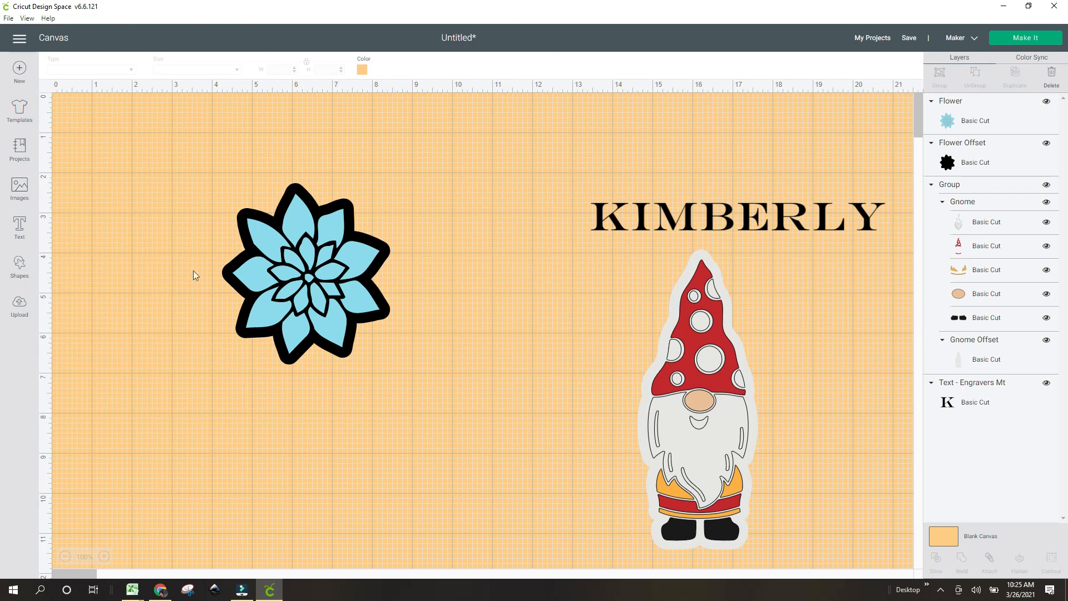
# Flatten the light blue flower and its black offset into one Print Then Cut image.
pyautogui.moveTo(239, 172); pyautogui.dragTo(343, 367)
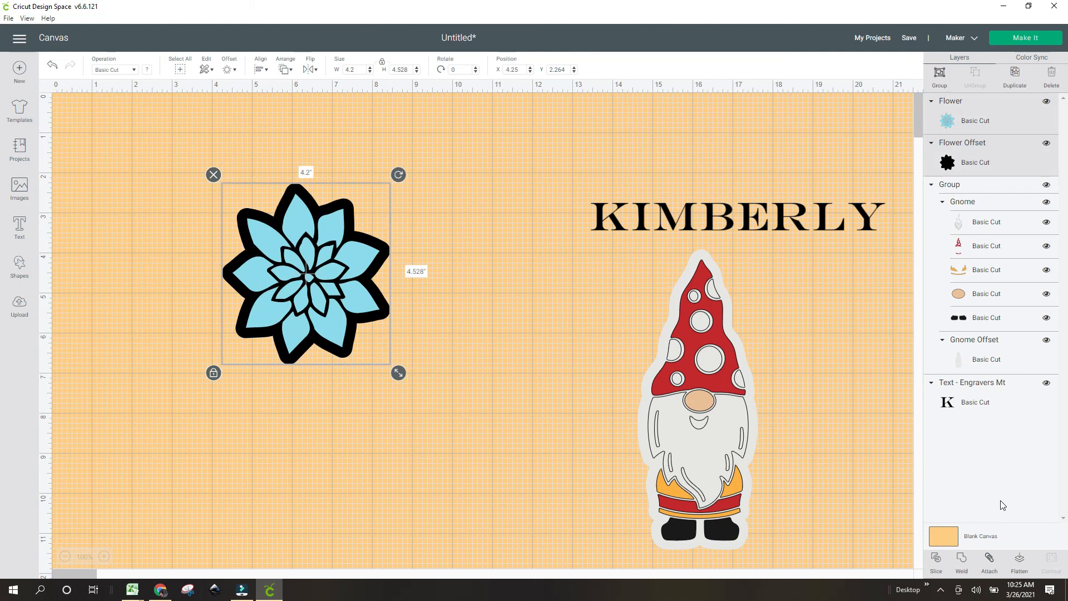
pyautogui.click(1019, 566)
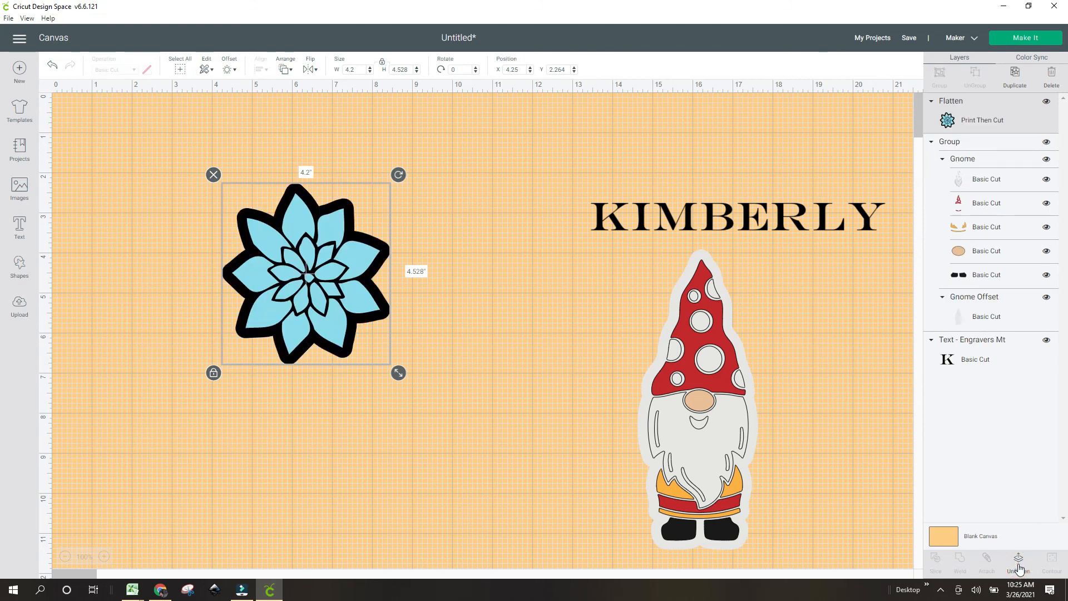